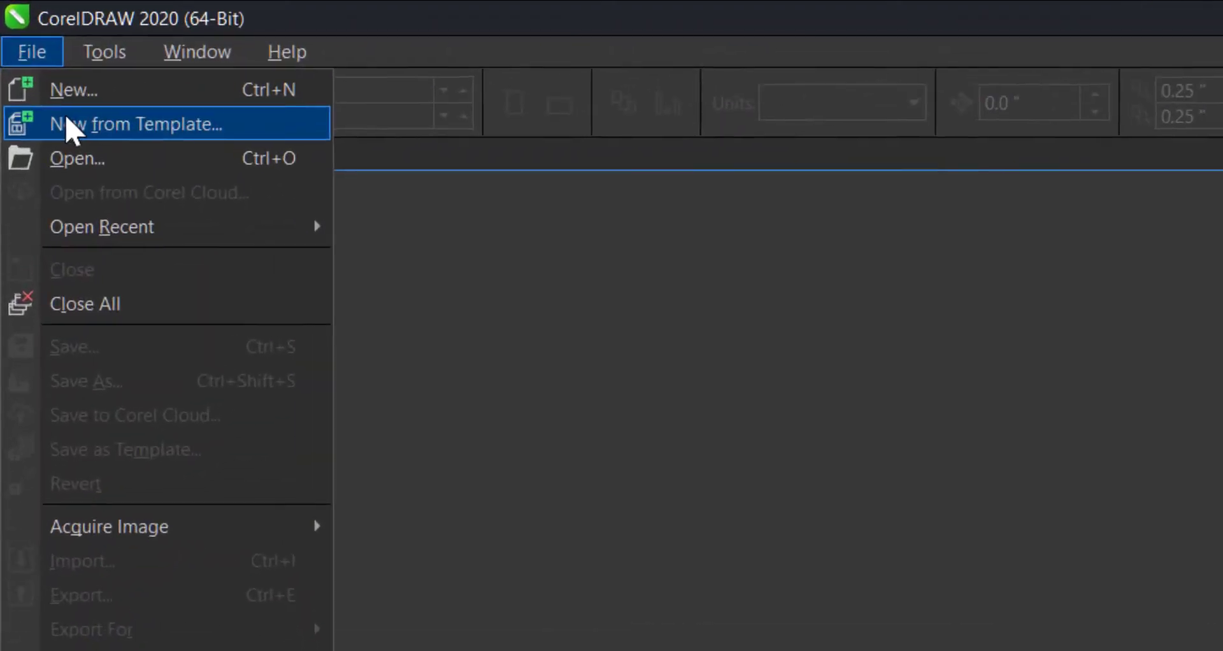
Start a new document, keeping 1,920 × 1,080 px, RGB and 300 dpi.
click(67, 89)
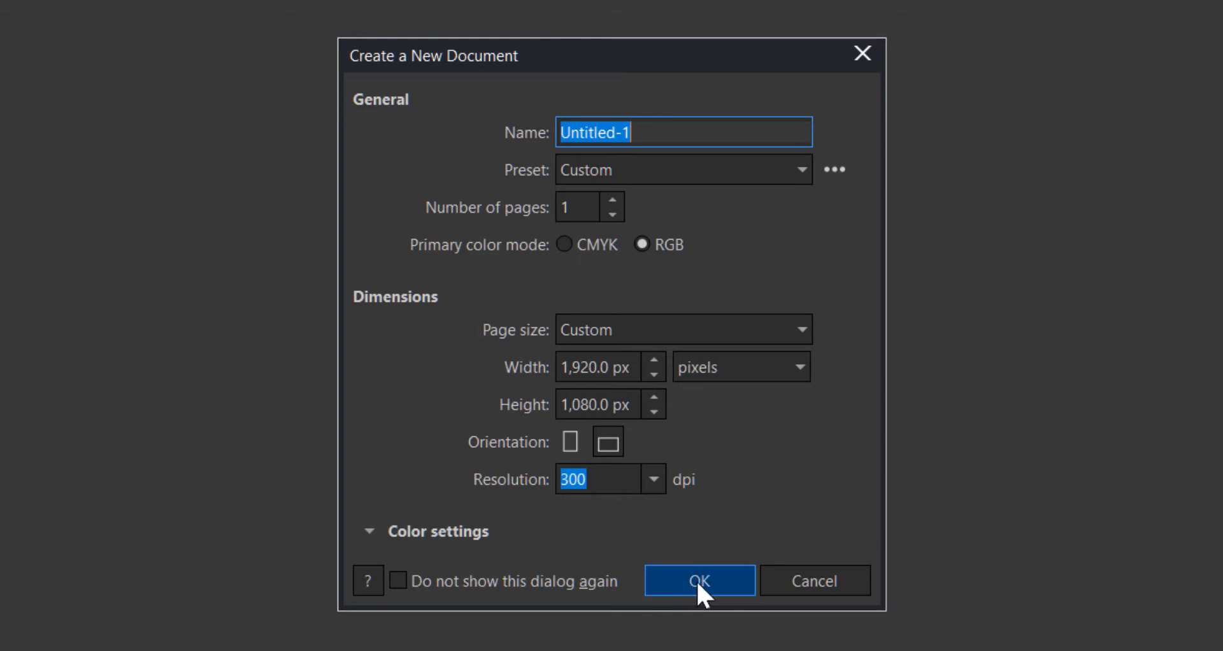
click(727, 575)
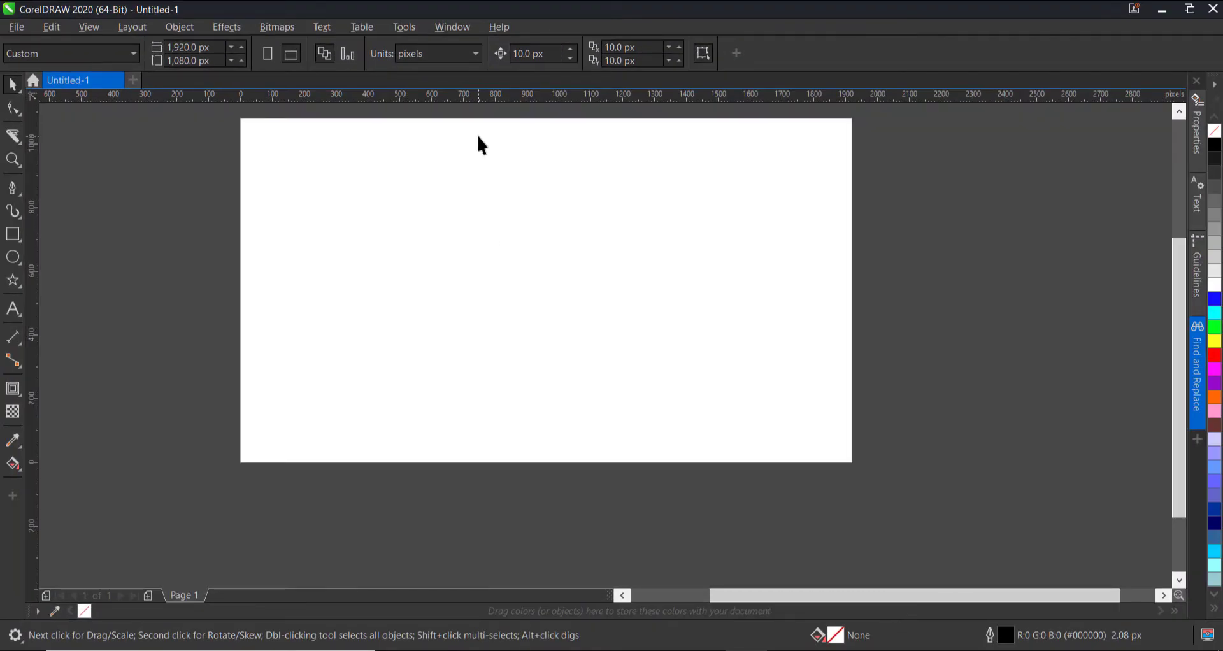
Draw a page-sized rectangle, zoom to the page, fill it white and remove its outline.
click(13, 234)
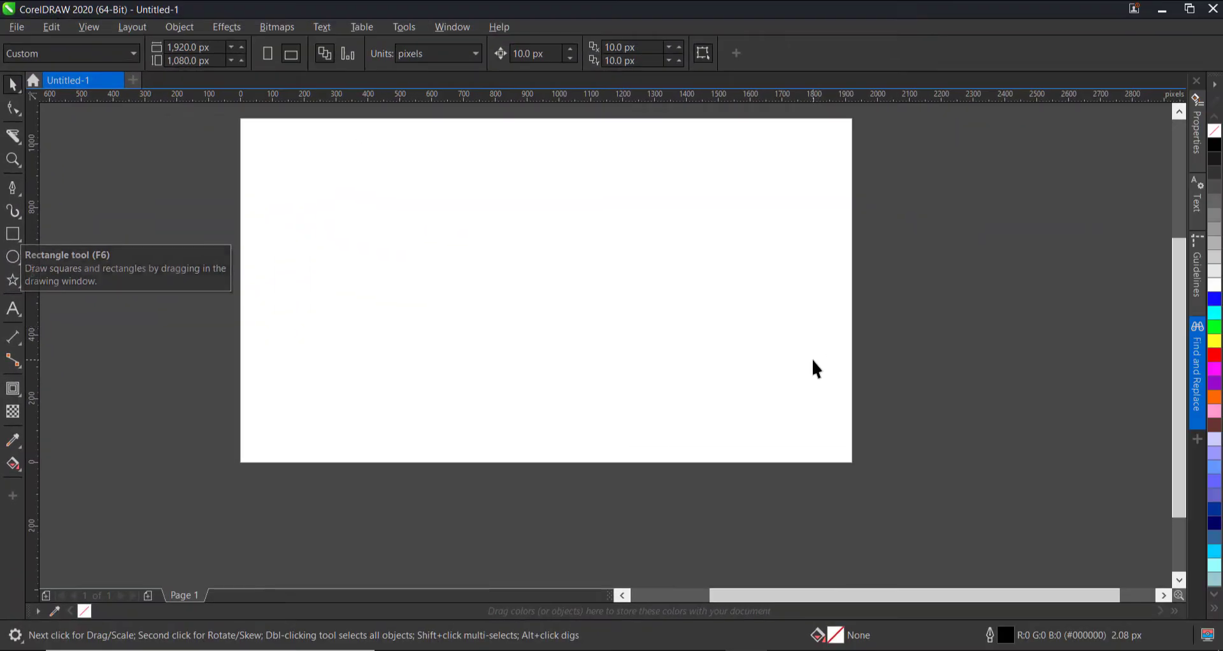
double_click(13, 234)
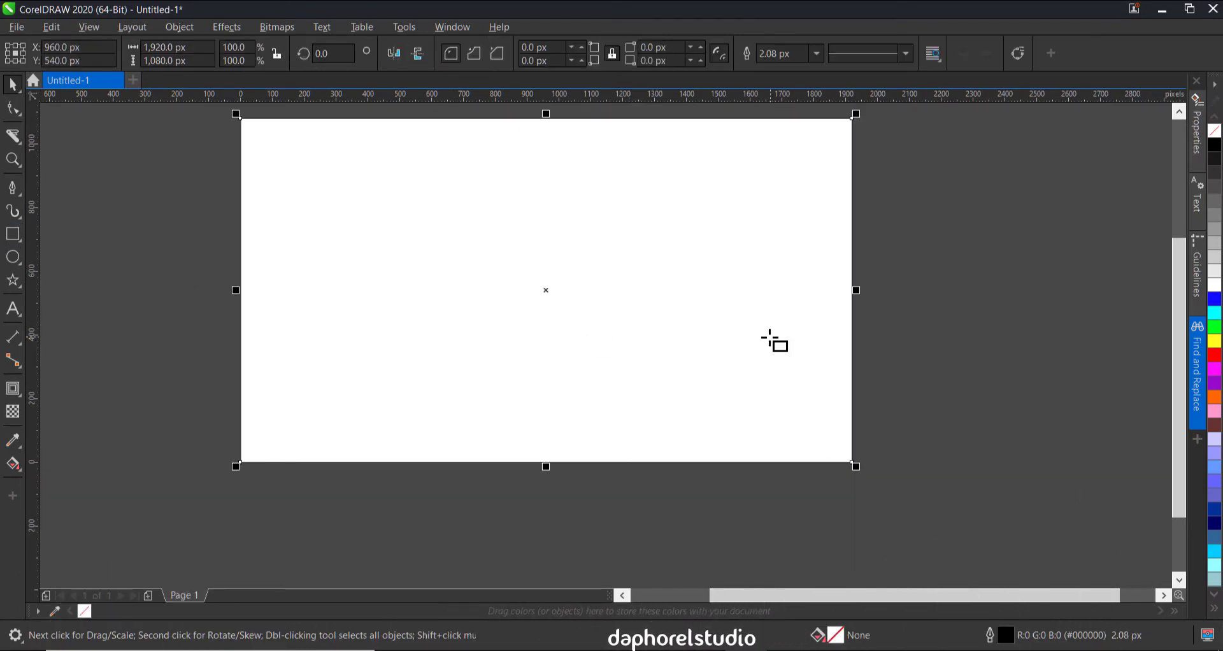
key(shift+F4)
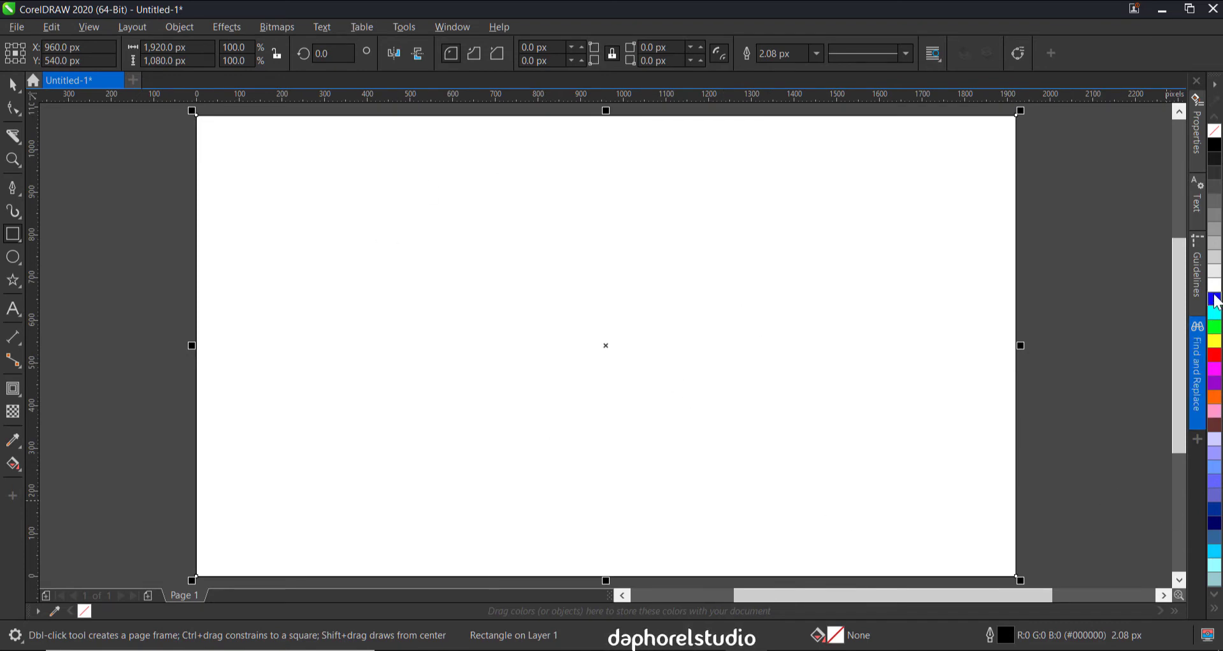
click(1214, 285)
right_click(1214, 131)
click(13, 88)
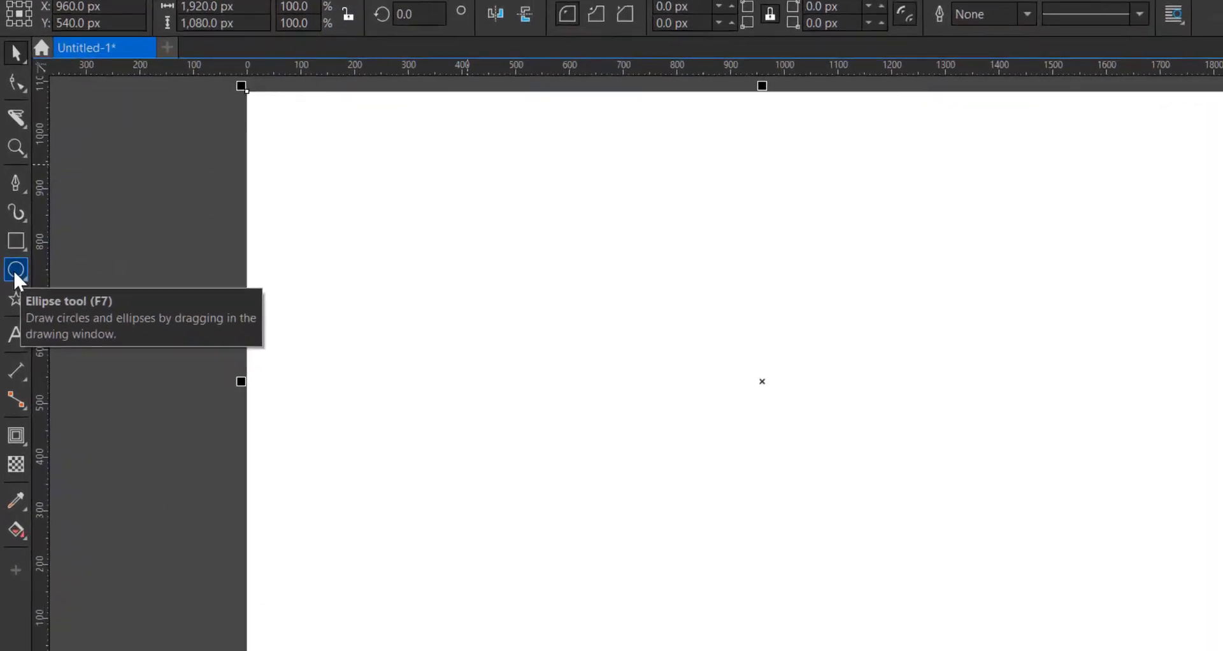
Draw a 798 px circle and centre it on the page.
click(21, 292)
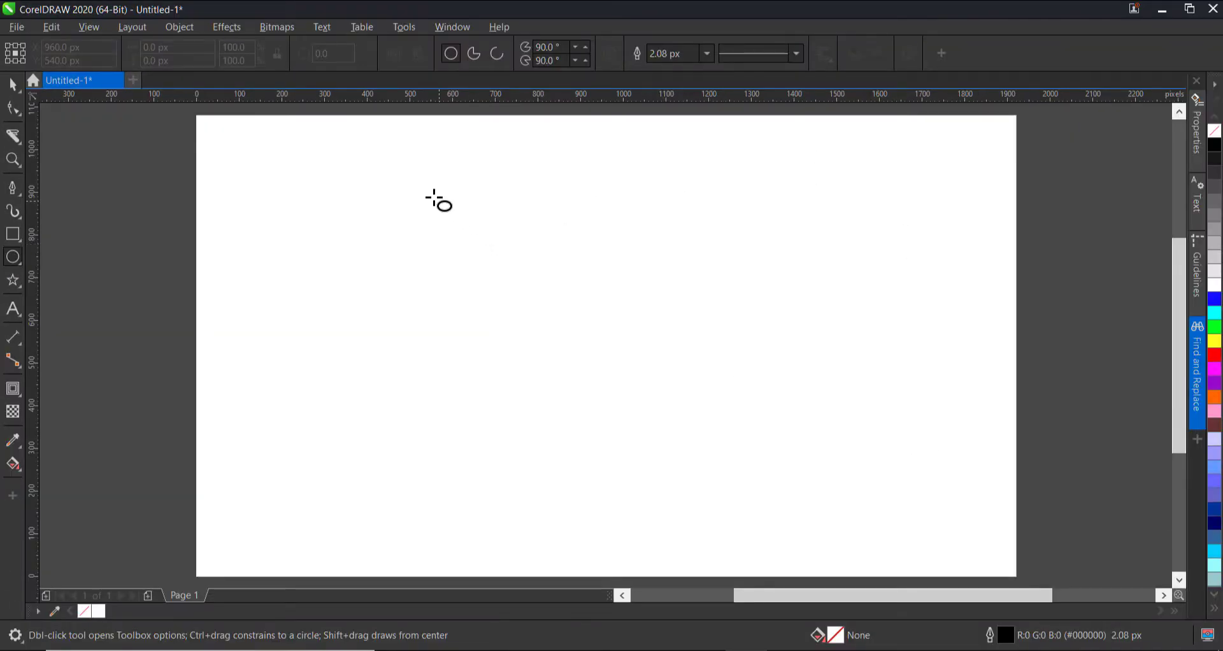
drag(729, 191, 850, 312)
drag(566, 314, 775, 470)
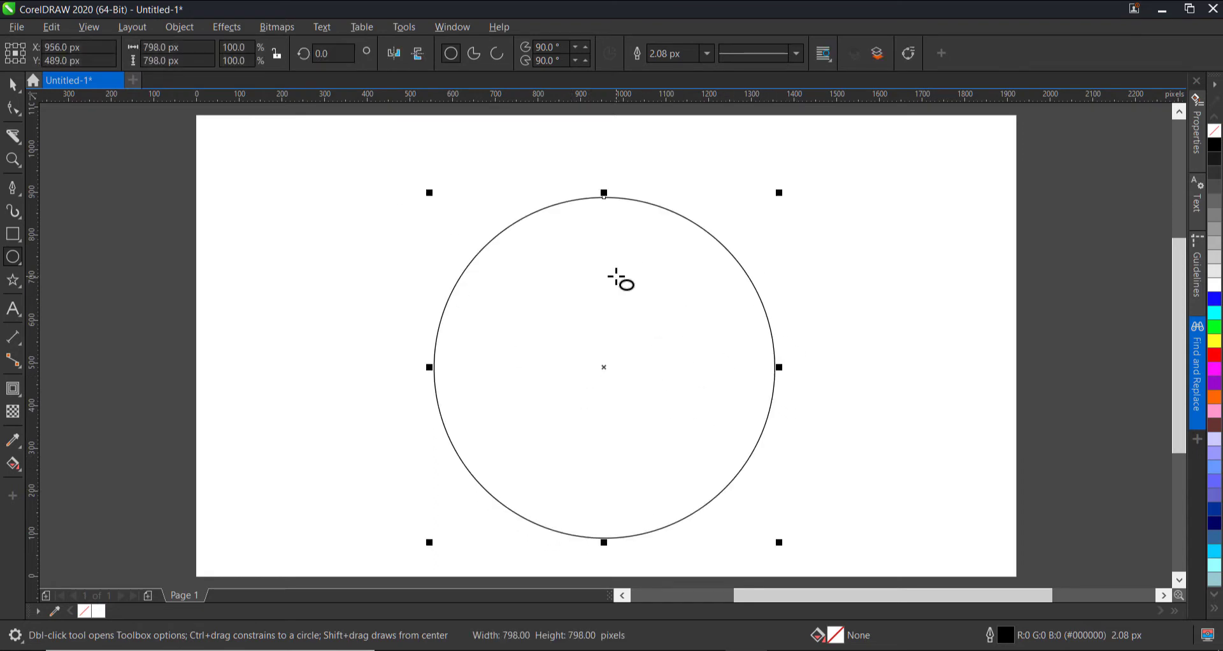
key(space)
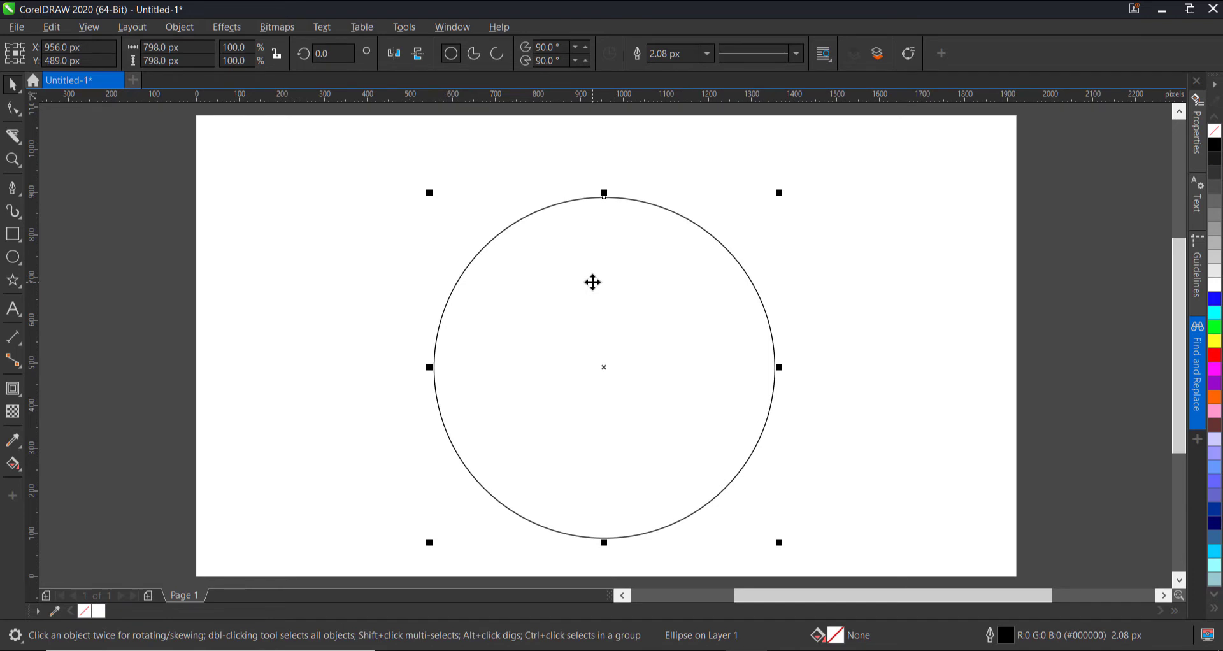
key(p)
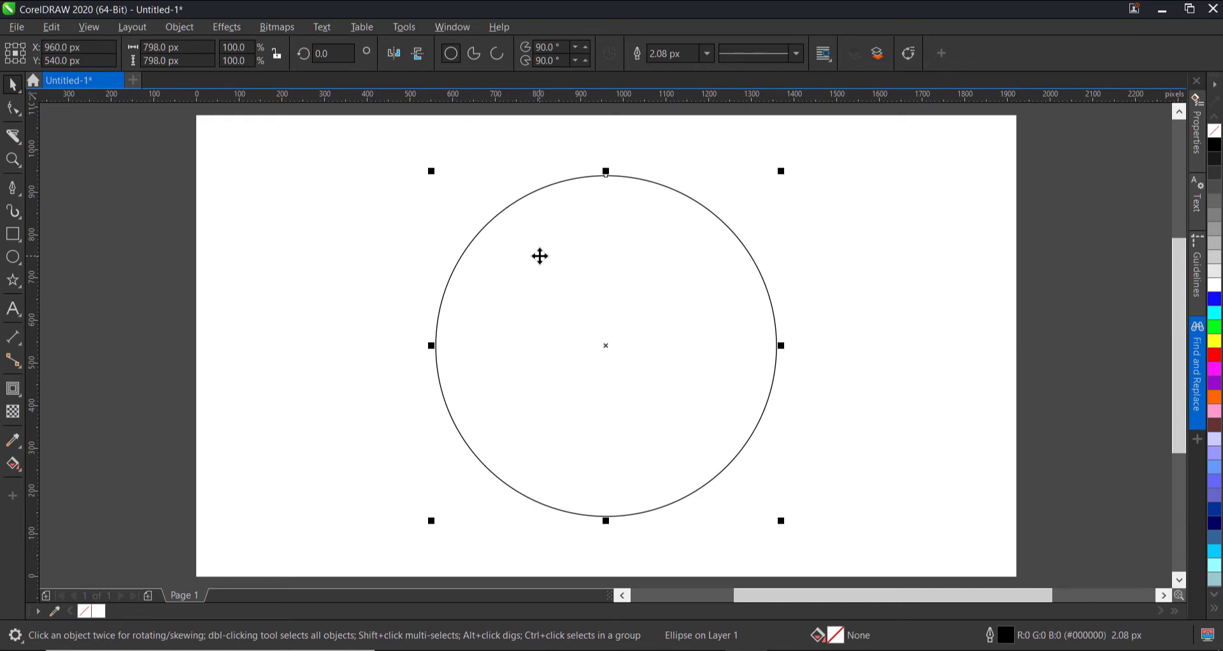
Duplicate the circle, move the copy right and shrink it to 618 px.
key(ctrl+c)
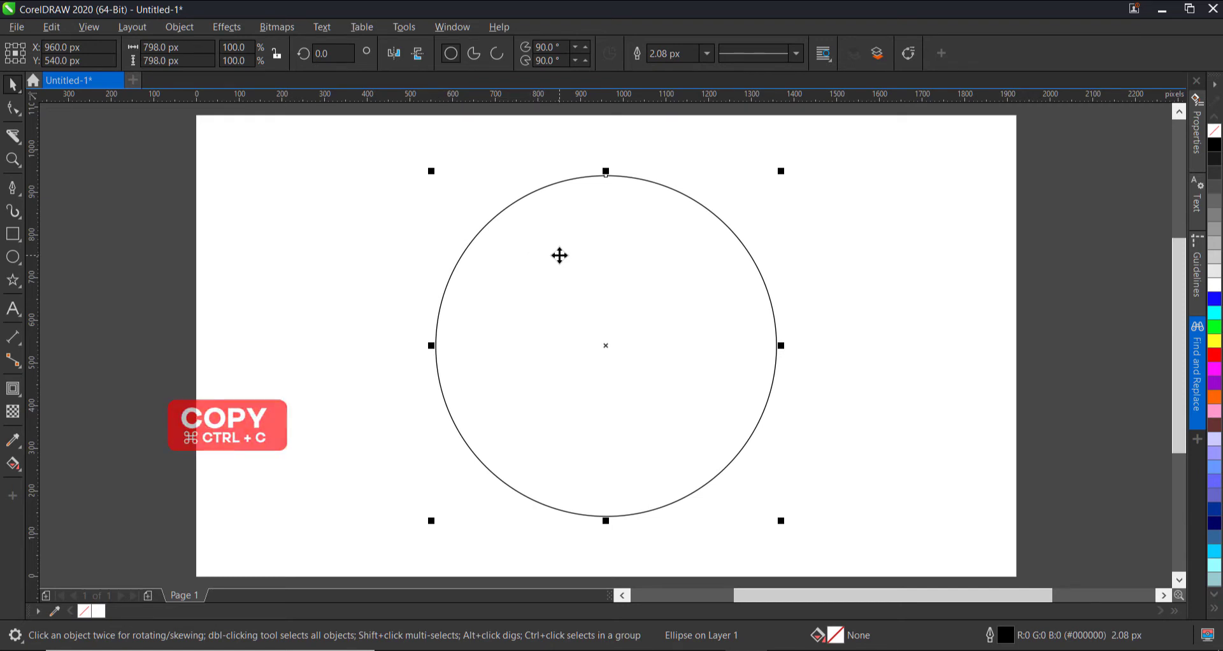
key(ctrl+v)
drag(559, 255, 913, 245)
drag(1145, 171, 1126, 206)
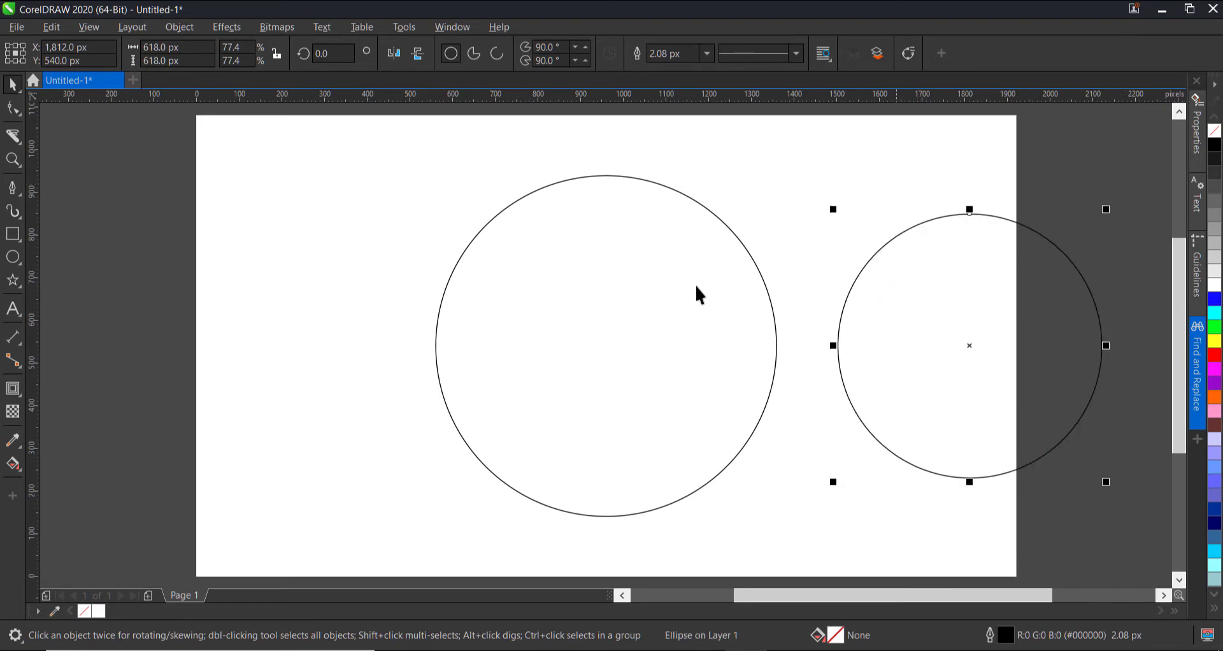
click(609, 271)
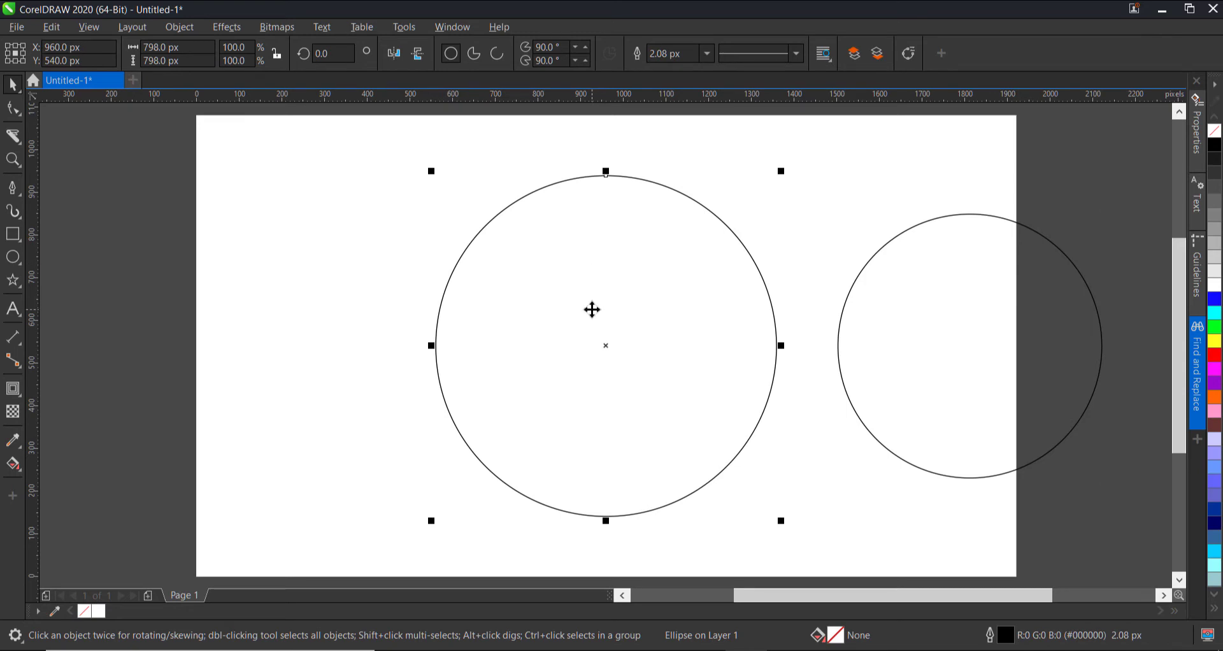
Draw a tall 150 px wide bar over the circle and stretch it to about 1,026 px.
click(13, 234)
drag(764, 109, 861, 574)
drag(630, 491, 627, 555)
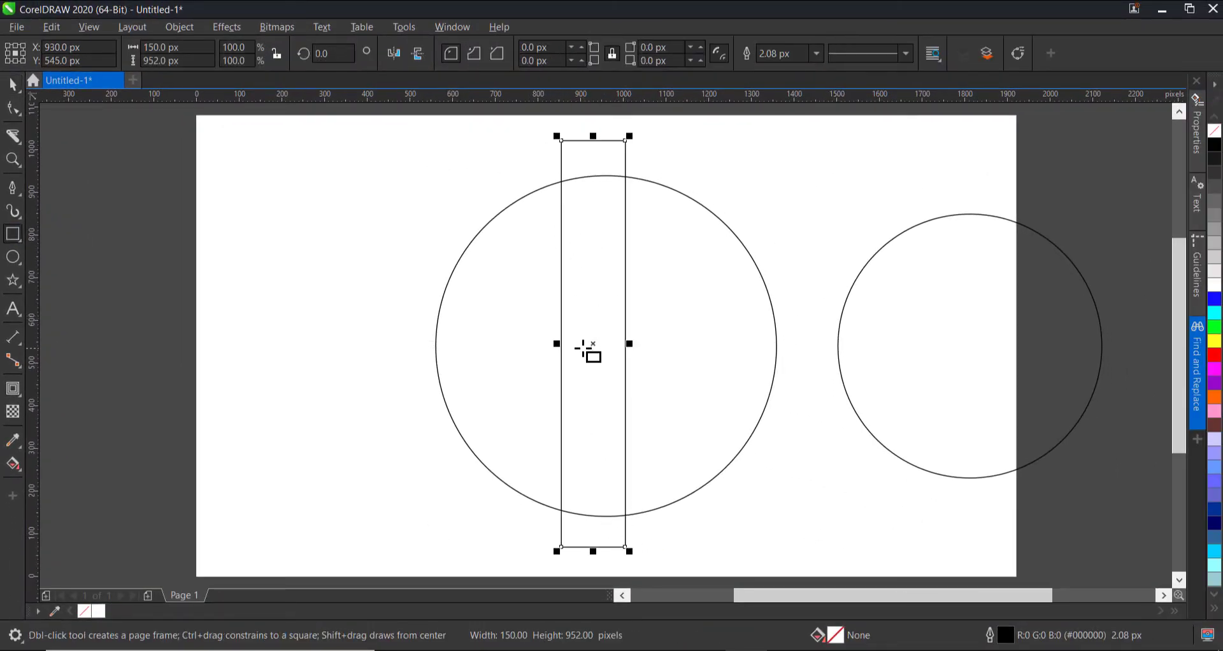
key(space)
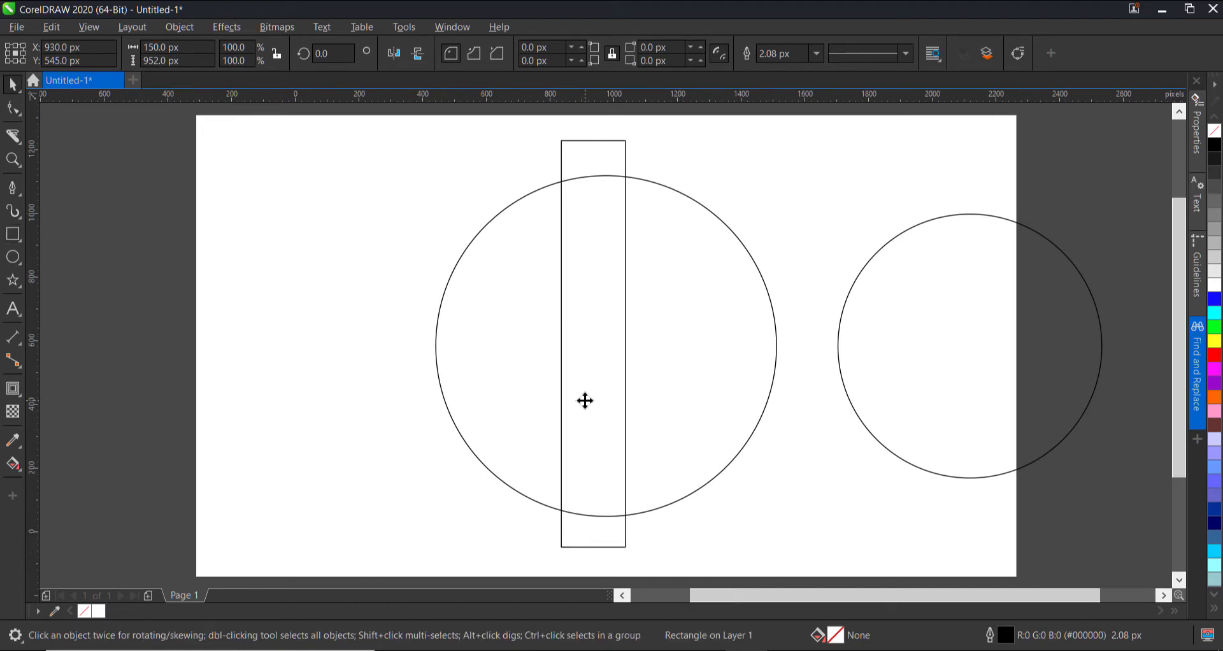
scroll(584, 399, down, 1)
mouse_move(592, 518)
mouse_down()
mouse_move(592, 537)
mouse_move(591, 522)
mouse_up()
mouse_move(593, 360)
mouse_down()
mouse_move(619, 375)
mouse_move(604, 367)
mouse_up()
Shrink the big circle to 746 px and centre the bar on the page.
click(668, 316)
drag(731, 228, 706, 259)
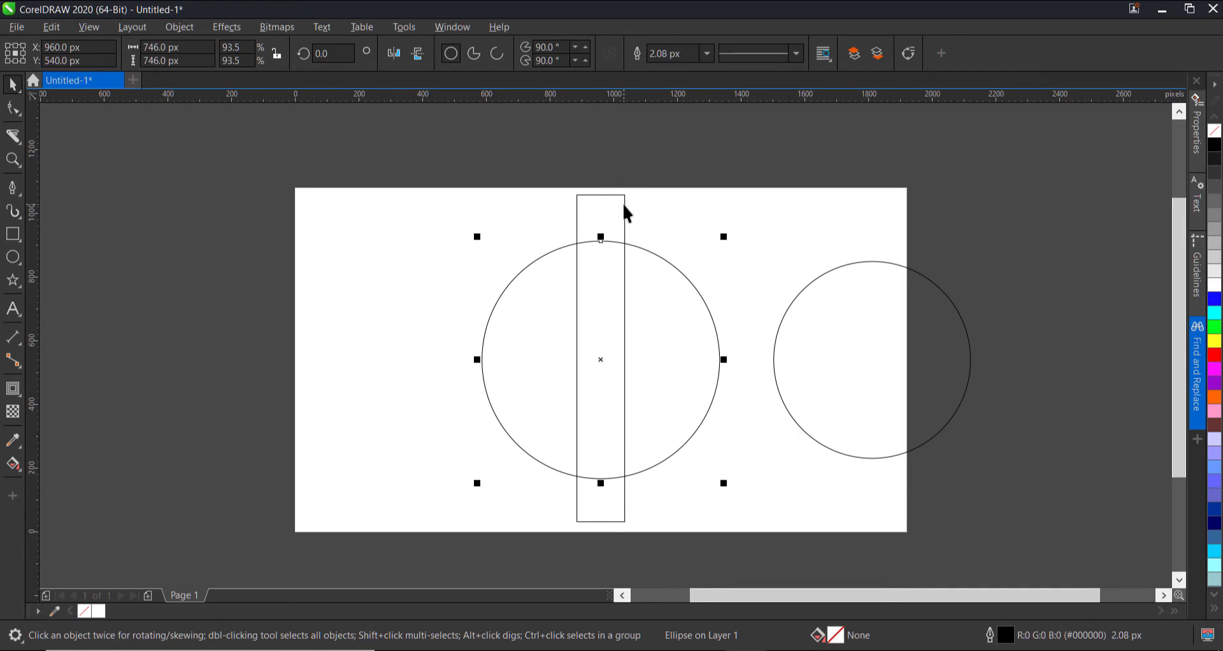
click(592, 225)
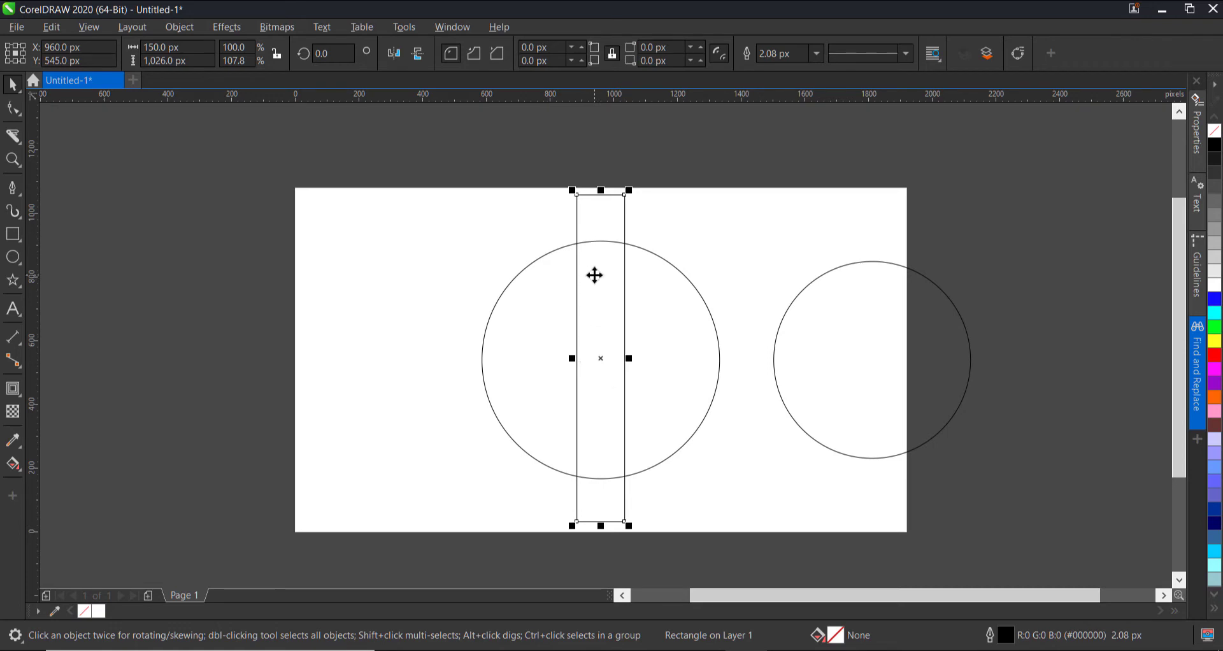
drag(606, 228, 626, 232)
key(p)
key(p)
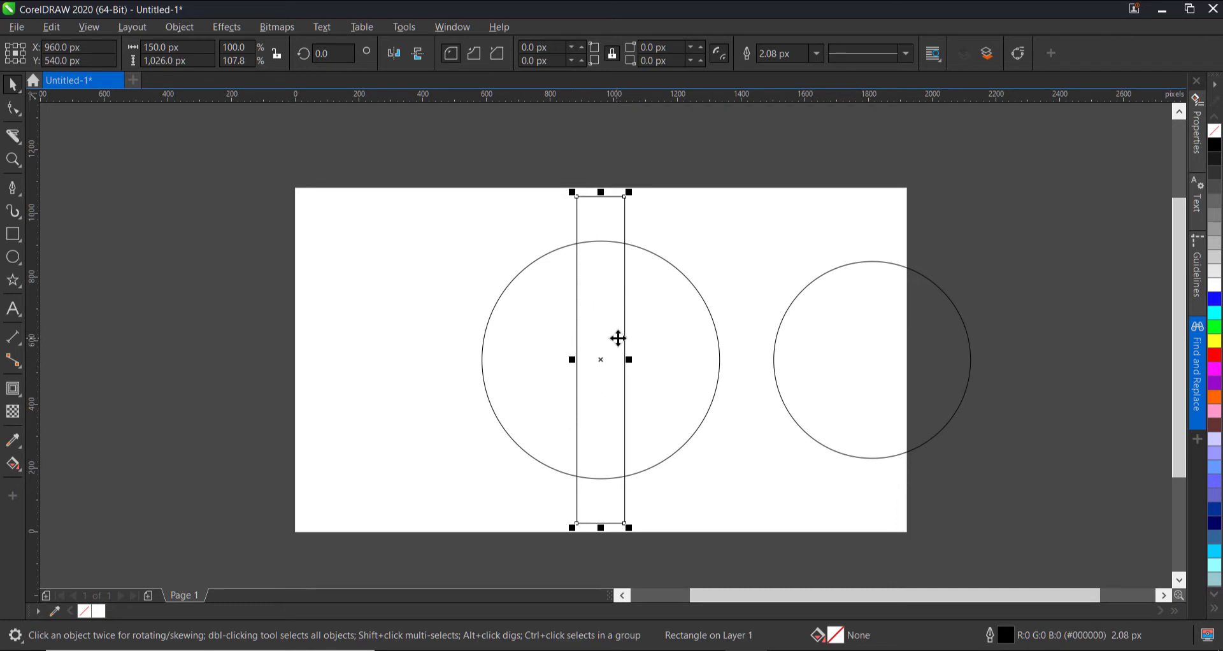
click(665, 263)
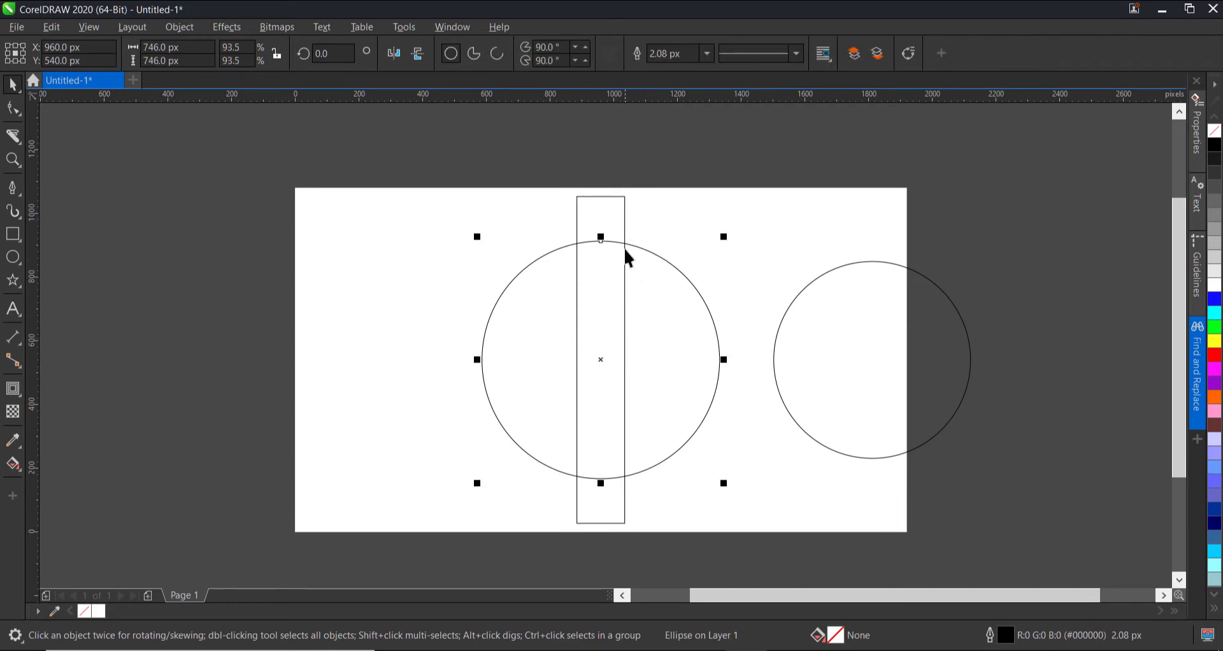
click(624, 213)
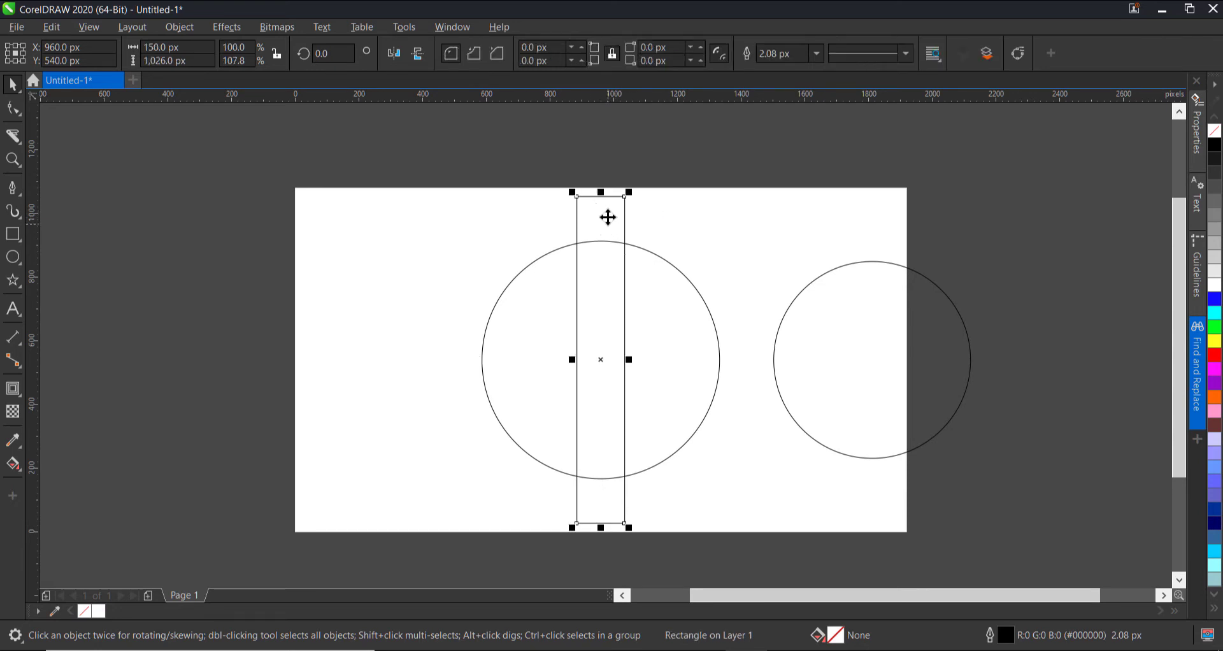
click(608, 218)
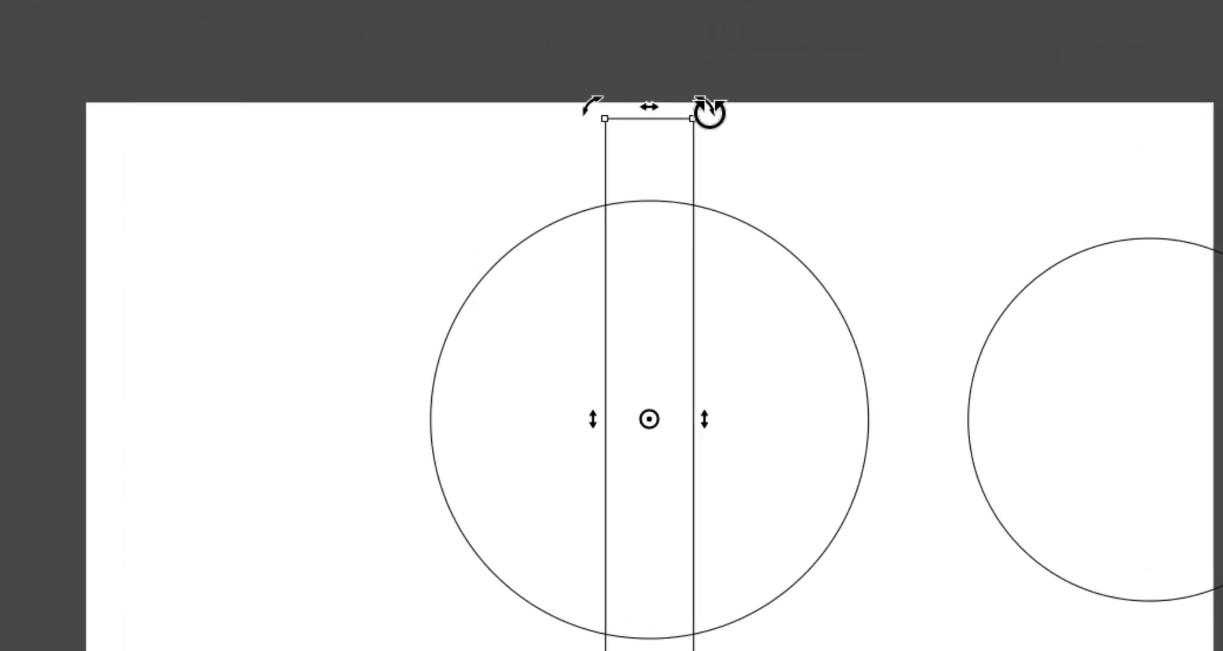
Try rotating and skewing the bar, then undo both changes.
drag(631, 178, 675, 287)
drag(793, 292, 754, 205)
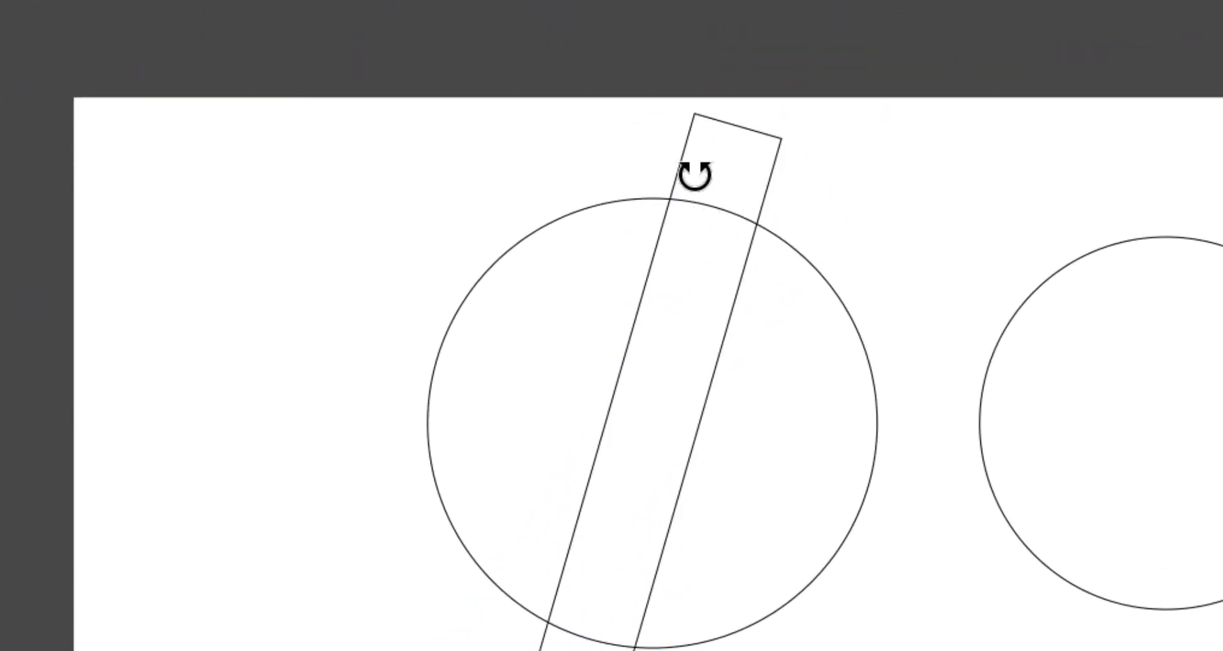
key(ctrl+z)
drag(656, 115, 698, 109)
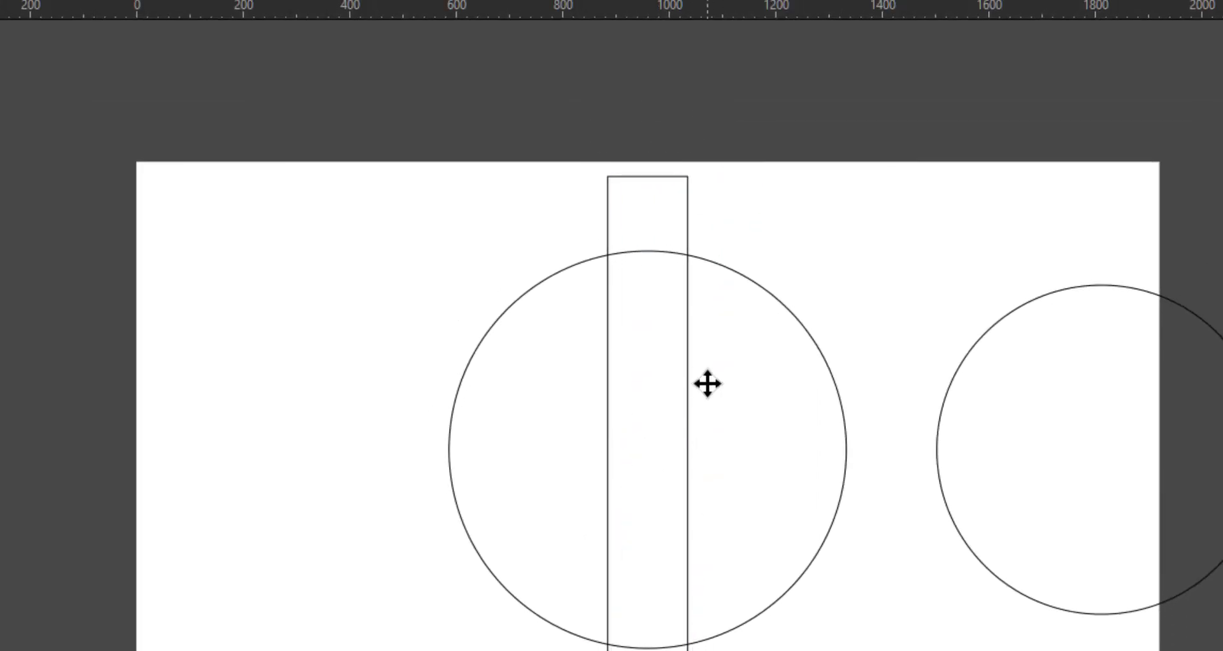
key(ctrl+z)
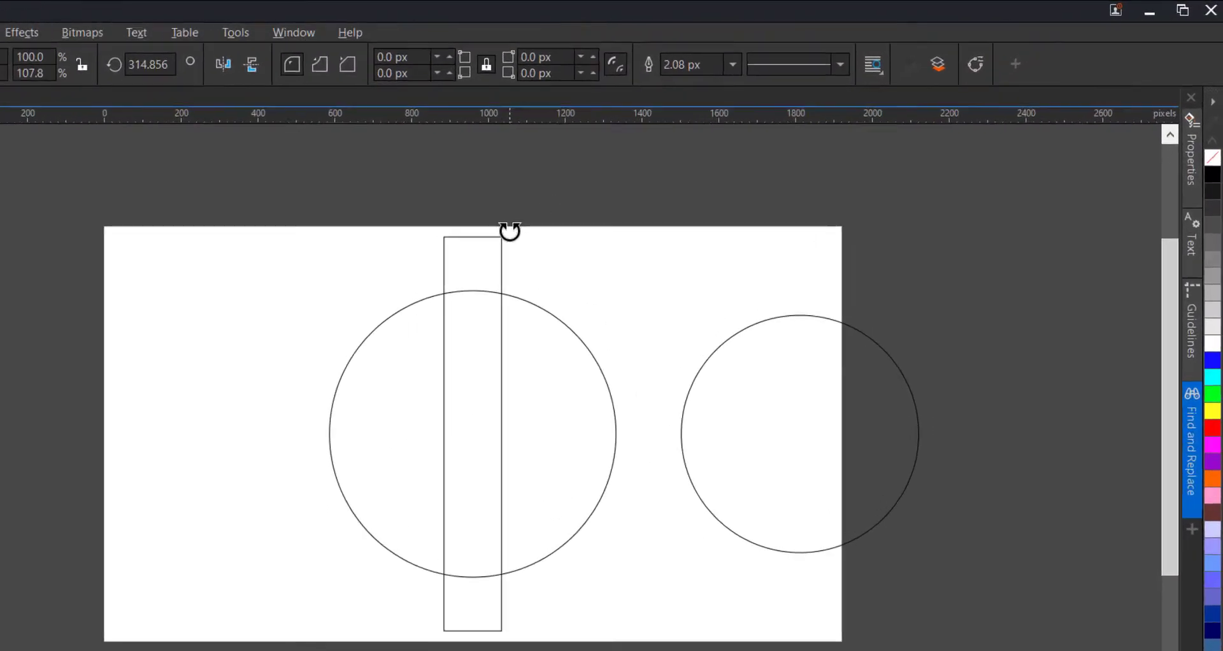
Drop a rotated copy of the bar, repeat it with Ctrl+R, and select all pieces.
drag(629, 191, 695, 262)
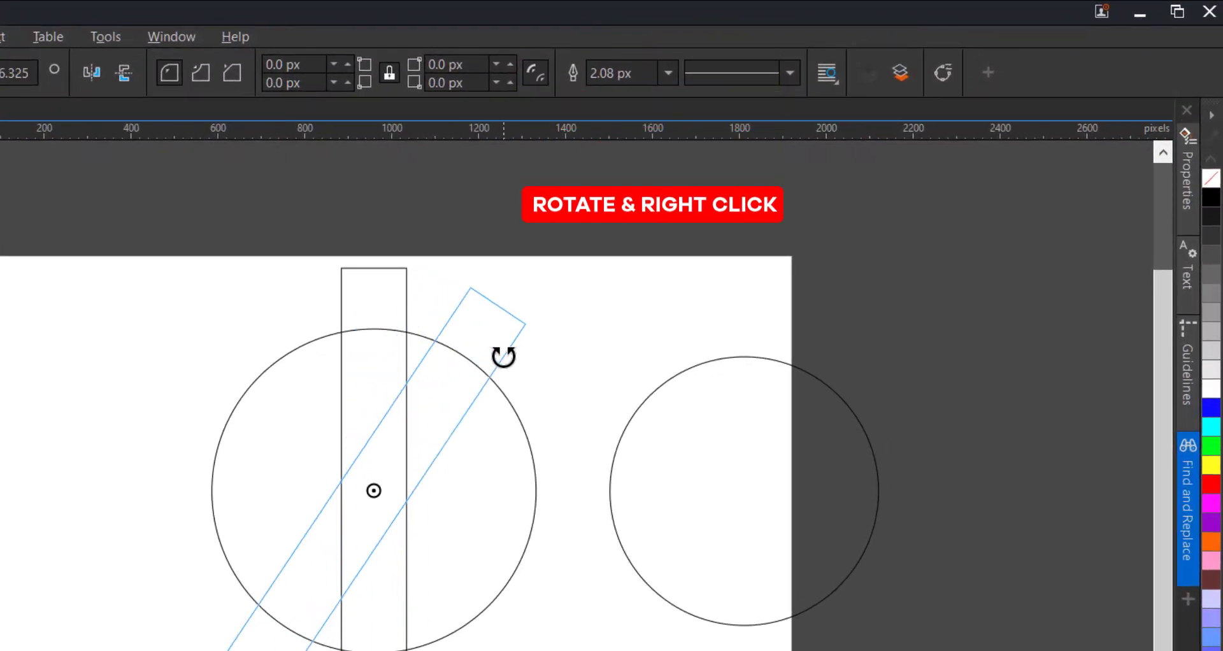
drag(503, 357, 502, 357)
right_click(502, 357)
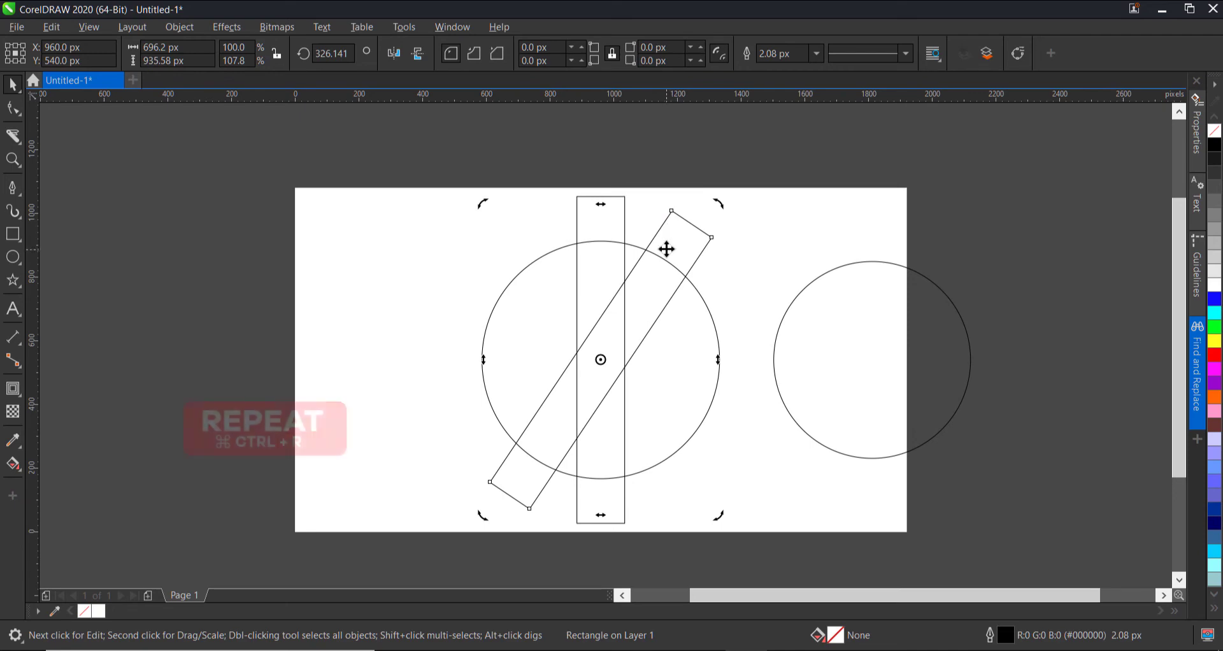
key(ctrl+r)
key(ctrl+r)
key(ctrl+r)
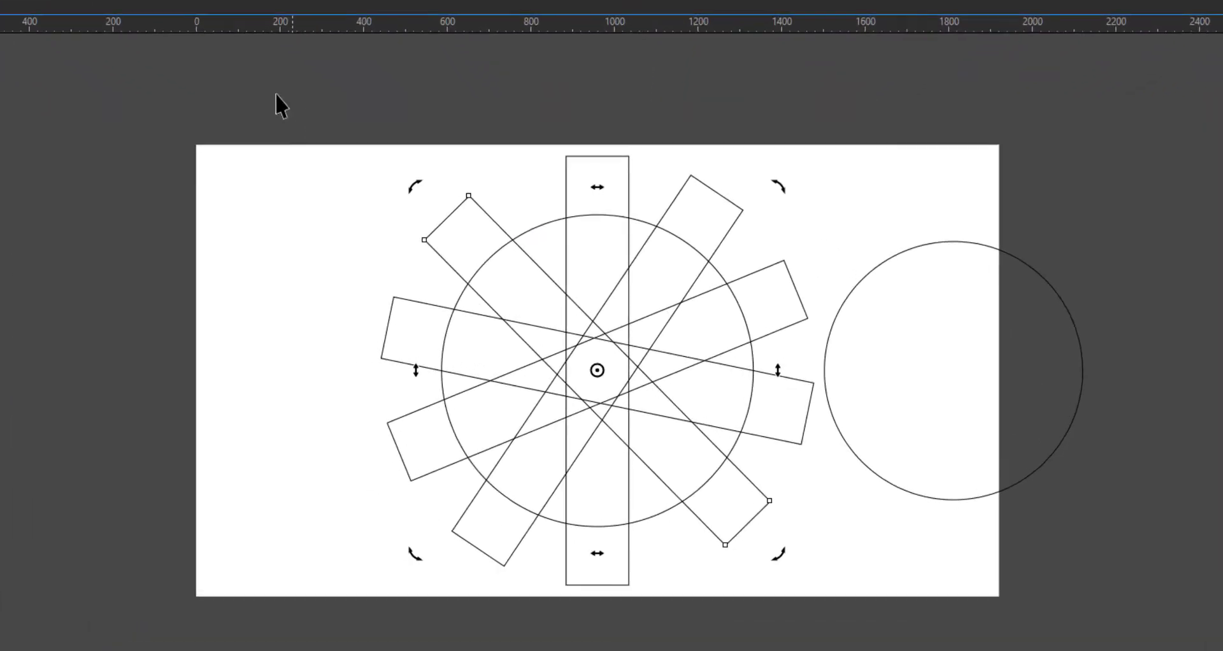
mouse_move(355, 148)
mouse_down()
mouse_move(804, 443)
mouse_move(788, 554)
mouse_up()
drag(874, 650, 875, 650)
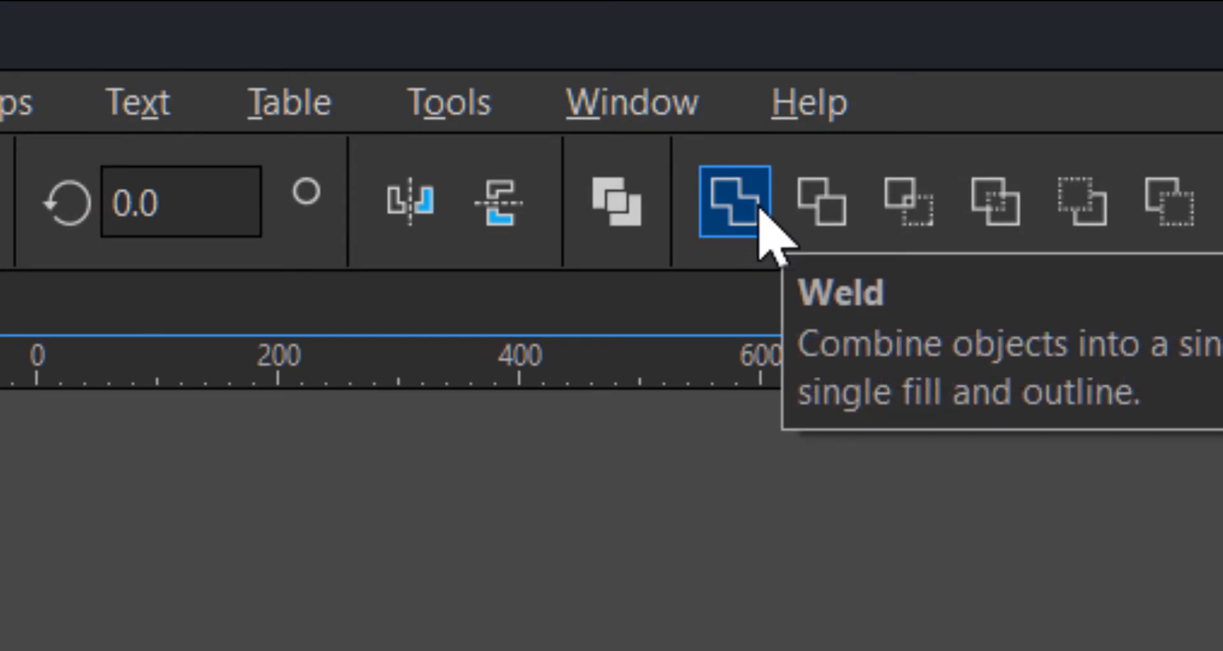
Weld the big circle and all rotated bars into one toothed gear curve.
click(761, 213)
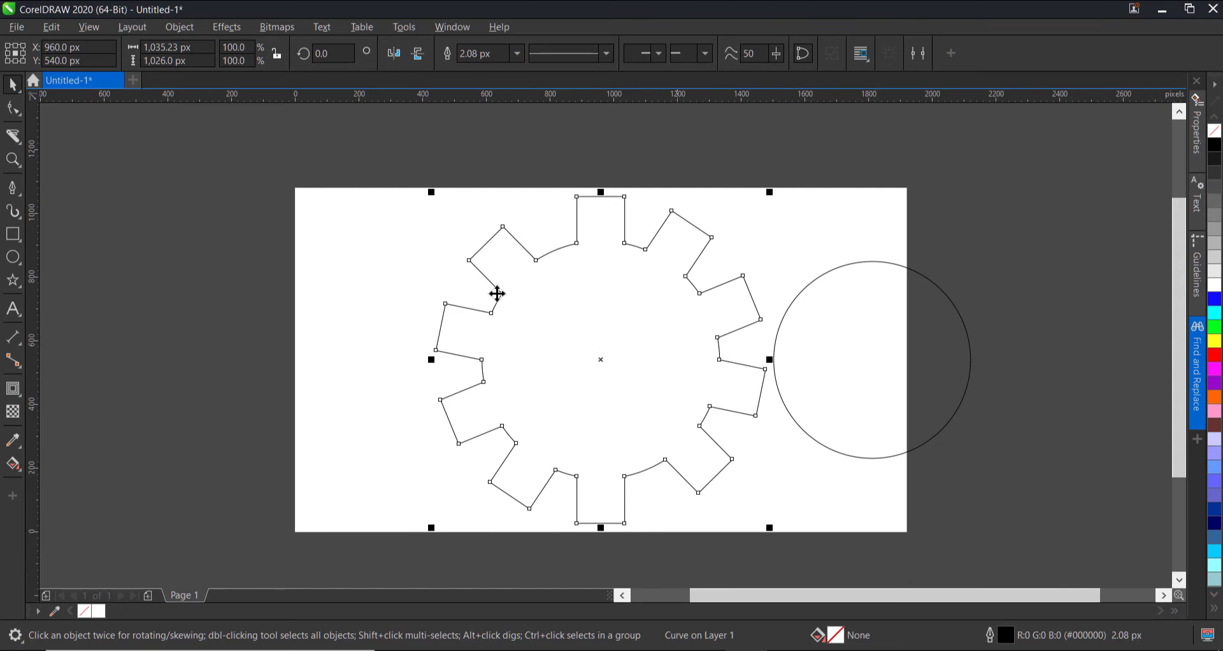
click(801, 305)
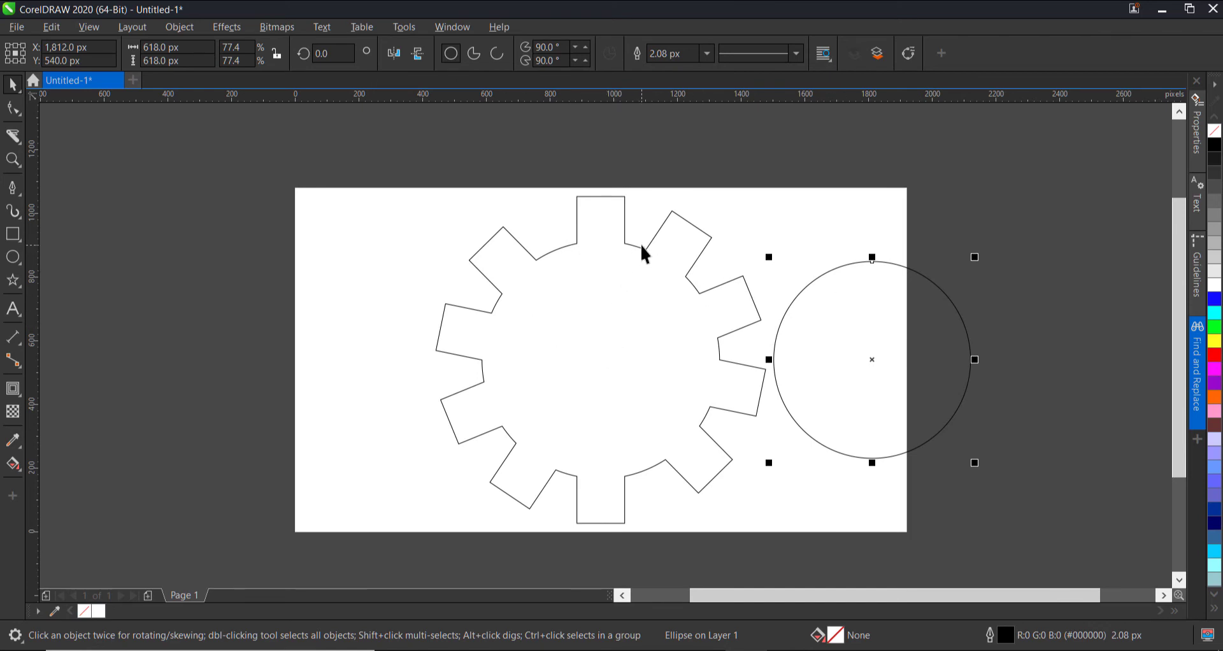
Centre the smaller circle inside the gear and shrink it to 523 px.
mouse_move(839, 309)
mouse_down()
mouse_move(834, 293)
mouse_move(829, 316)
mouse_up()
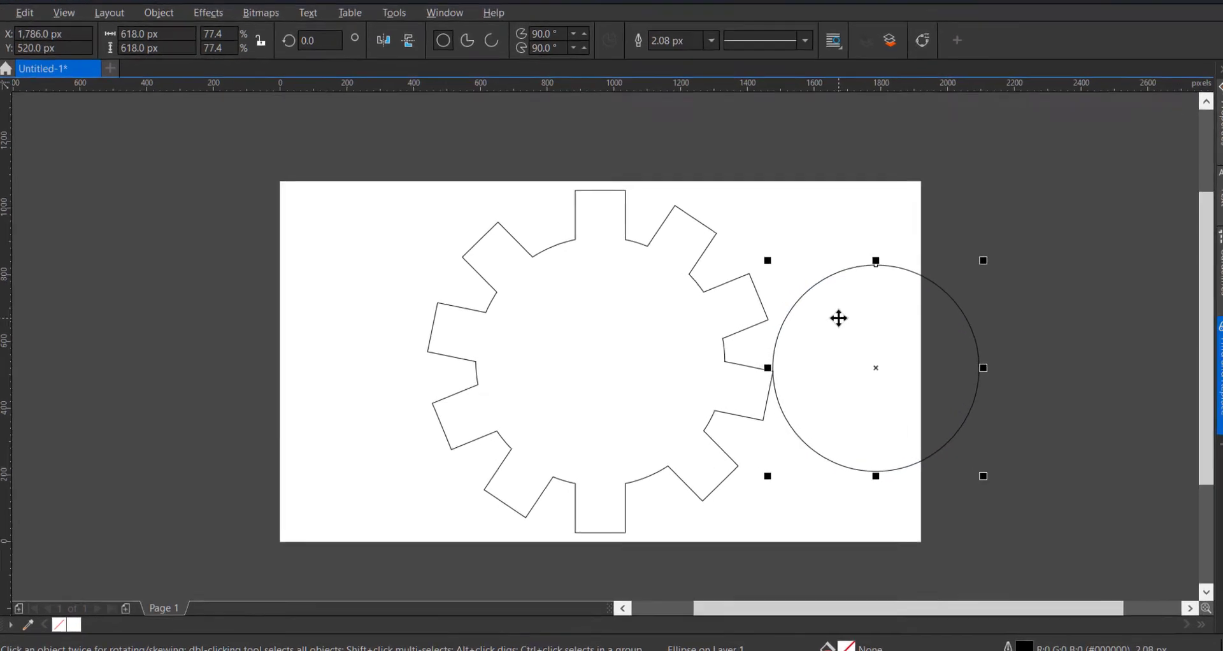
key(p)
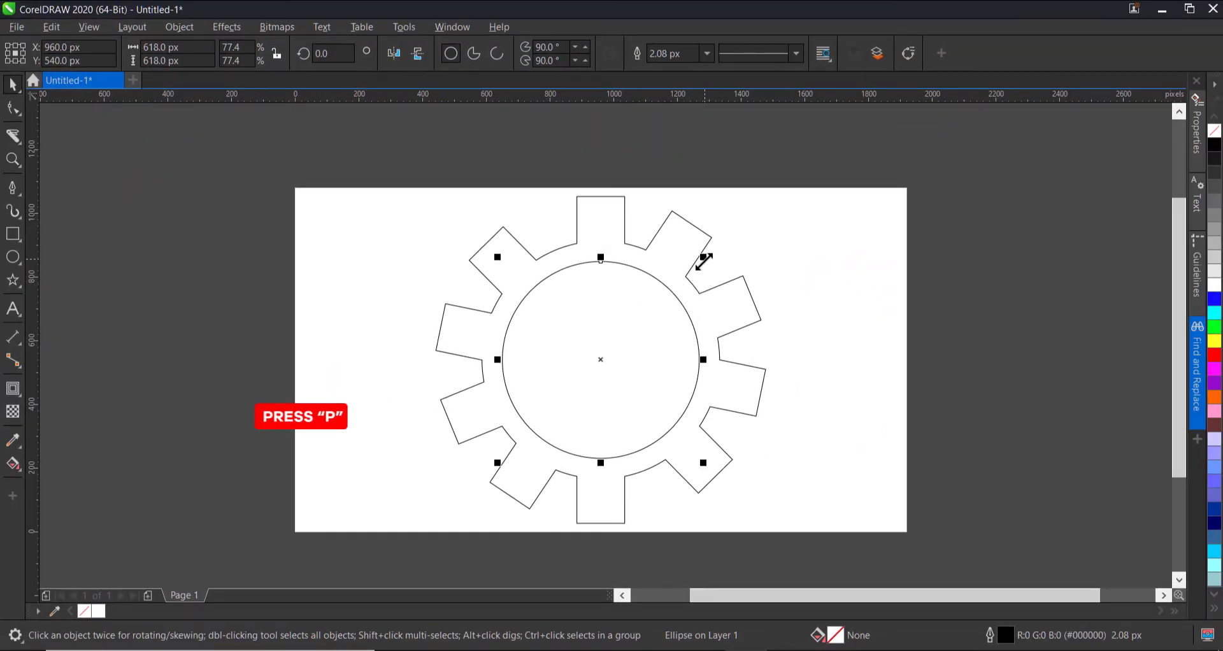
drag(702, 256, 688, 270)
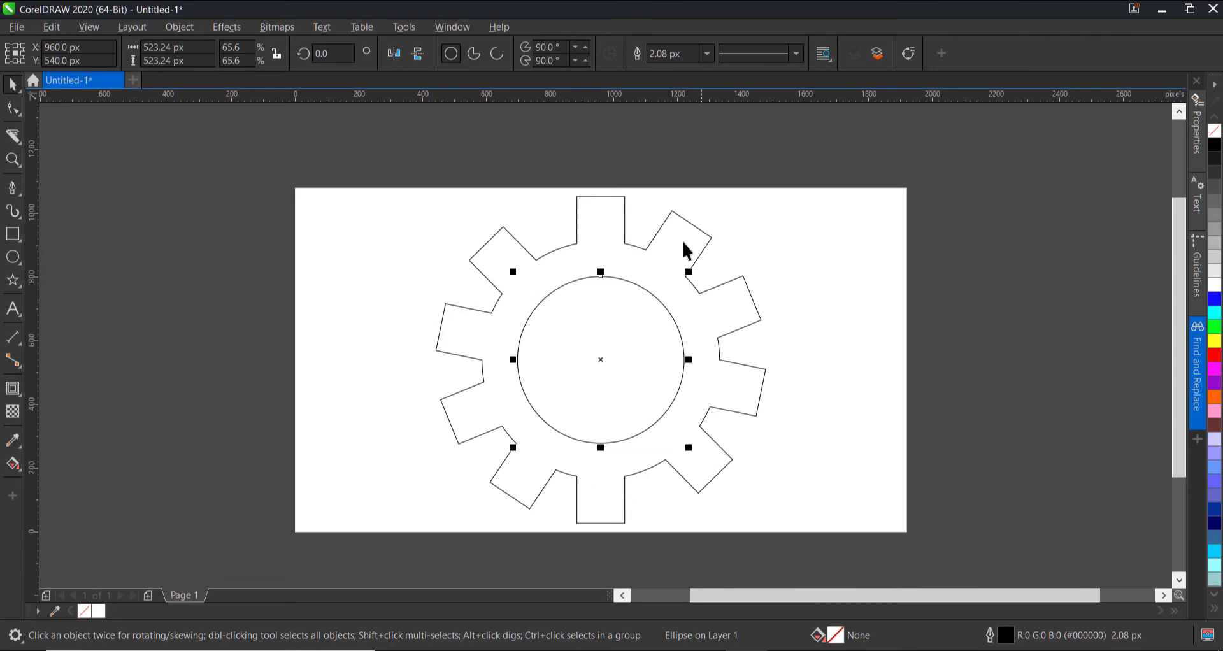
Trim the circle out of the gear and delete the leftover circle.
shift+click(577, 239)
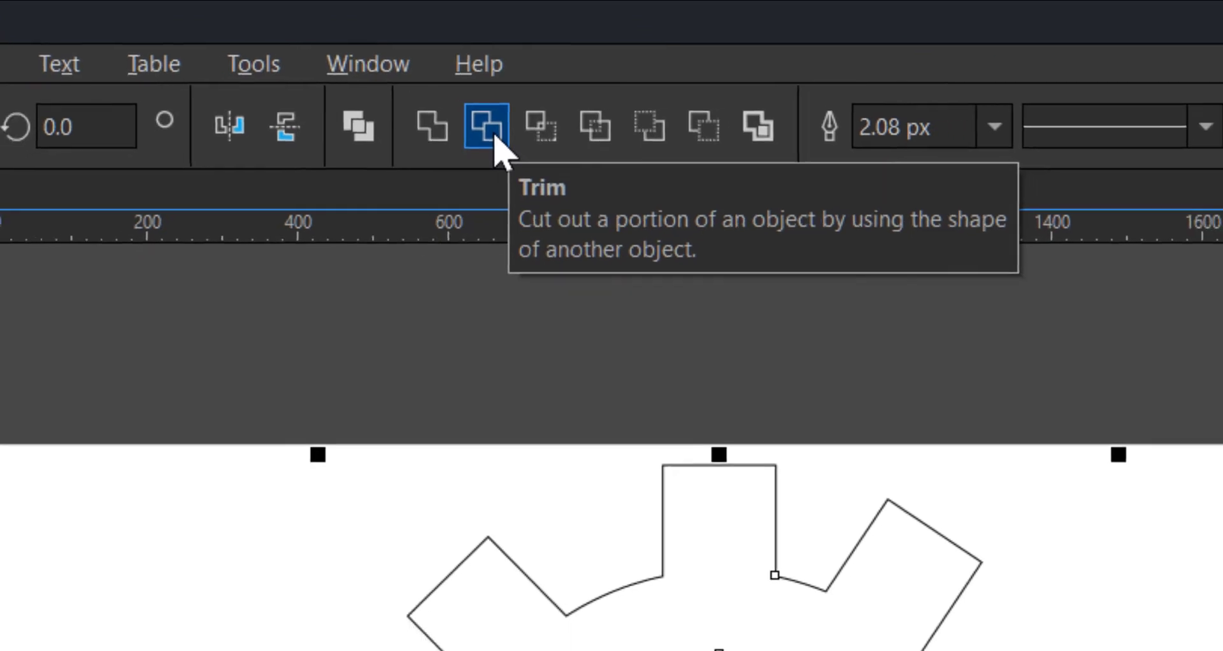
click(493, 144)
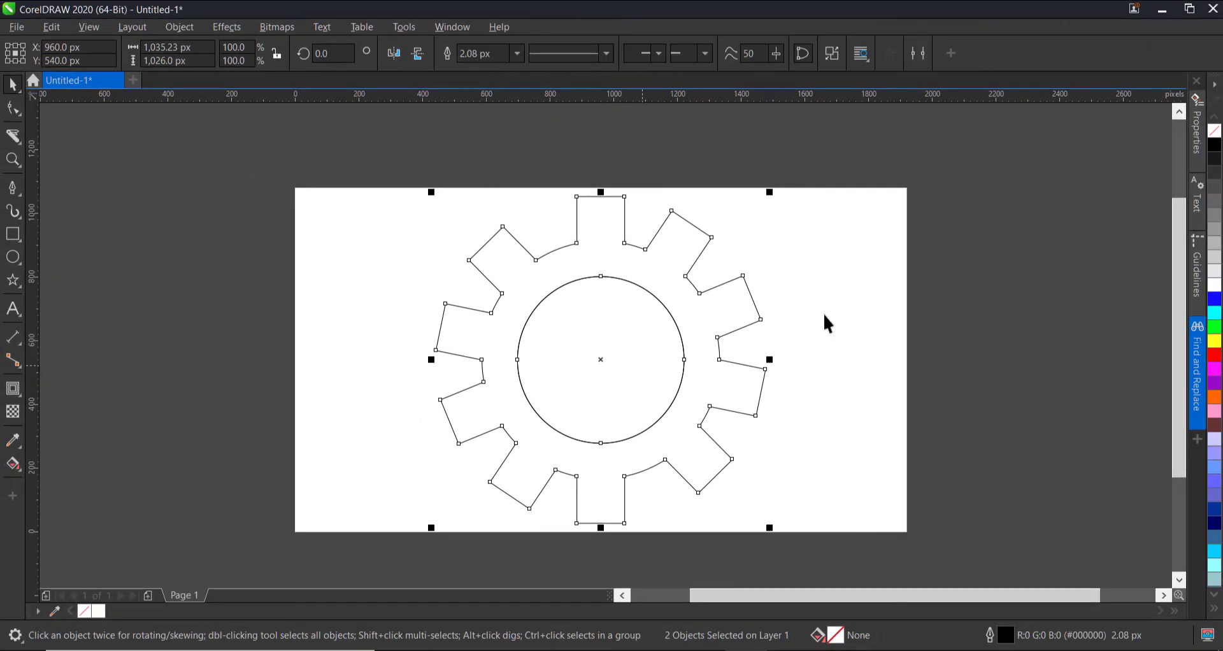
click(828, 323)
click(595, 276)
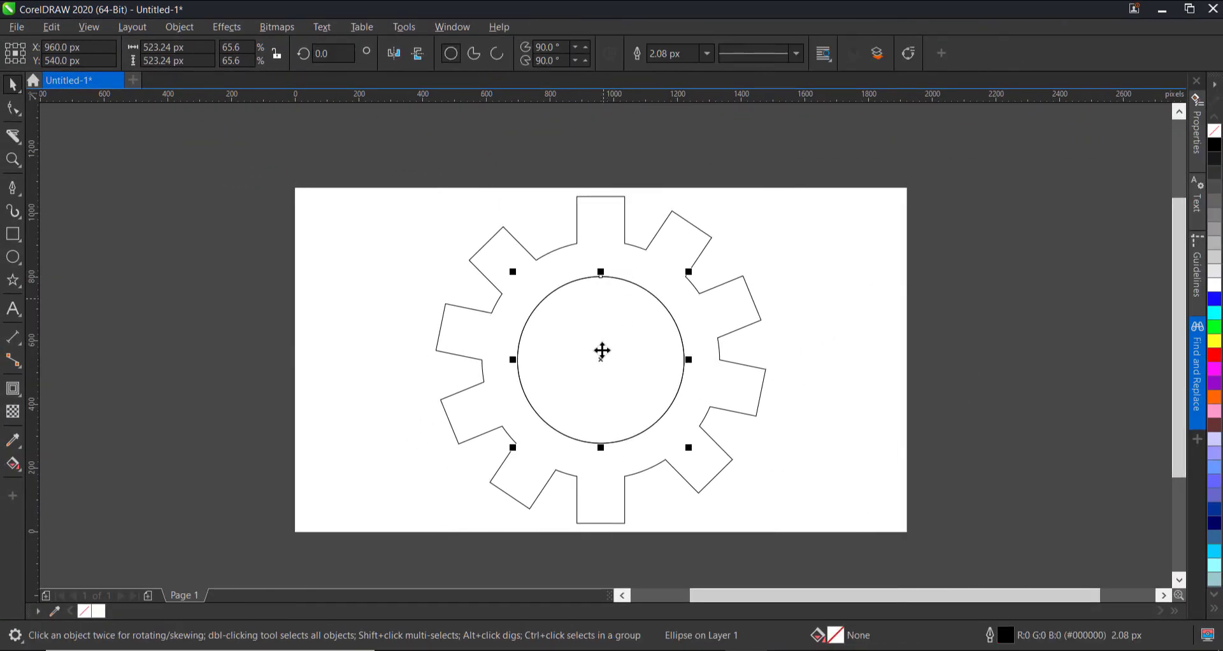
drag(583, 341, 970, 323)
key(Delete)
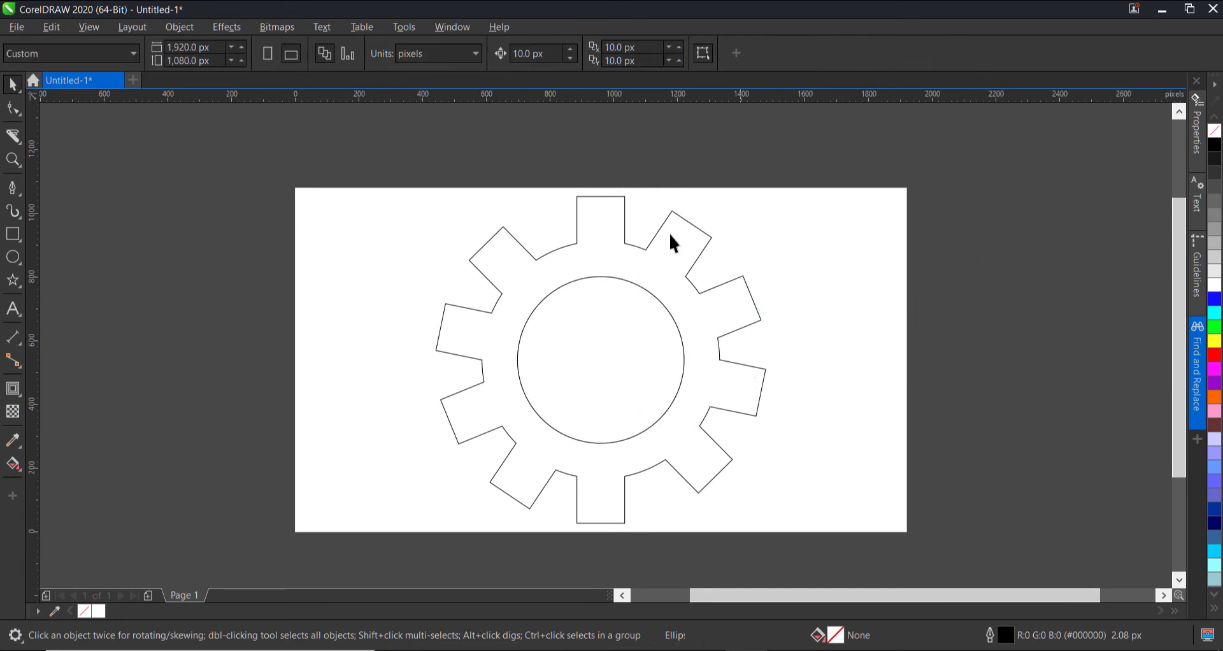
click(636, 248)
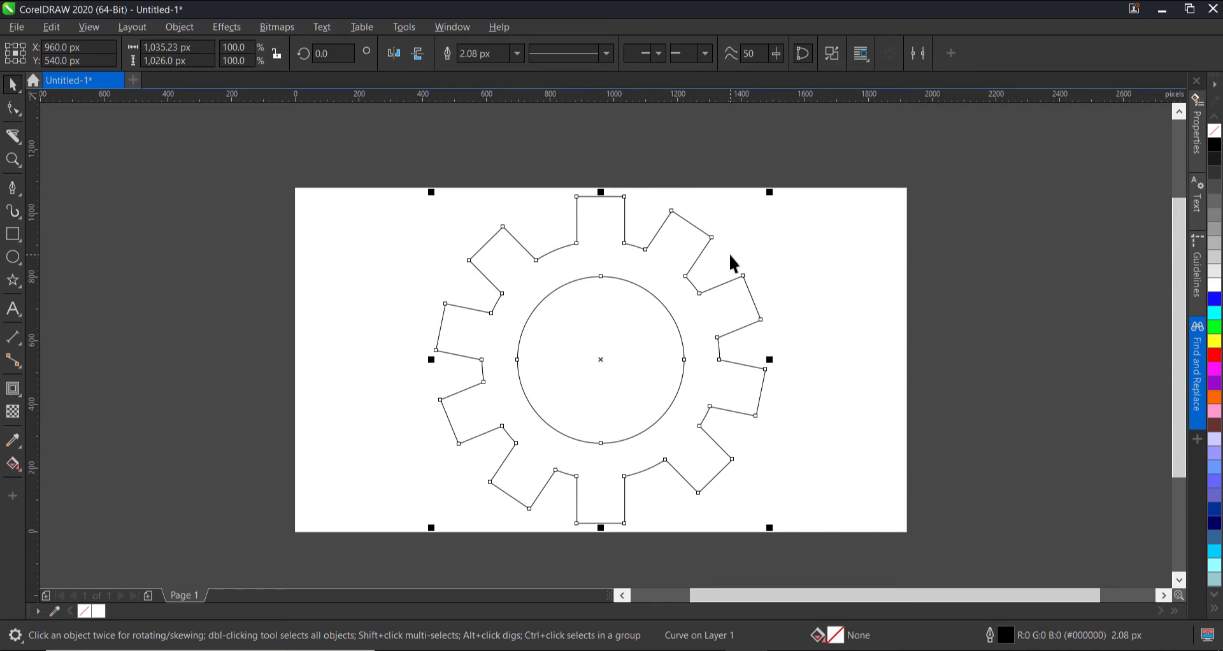
Scale the gear down to about 670 × 664 px (64.7%) around its centre.
drag(771, 192, 712, 251)
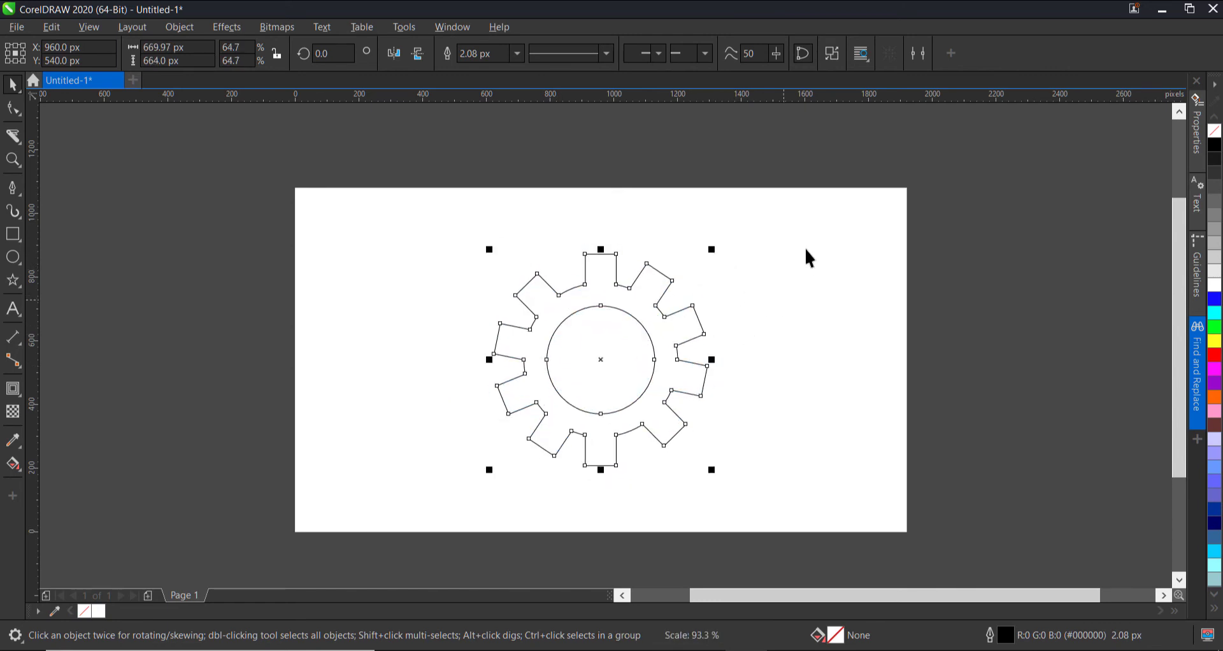
Fill the hollow gear with solid yellow (R:255 G:255 B:0).
click(1213, 344)
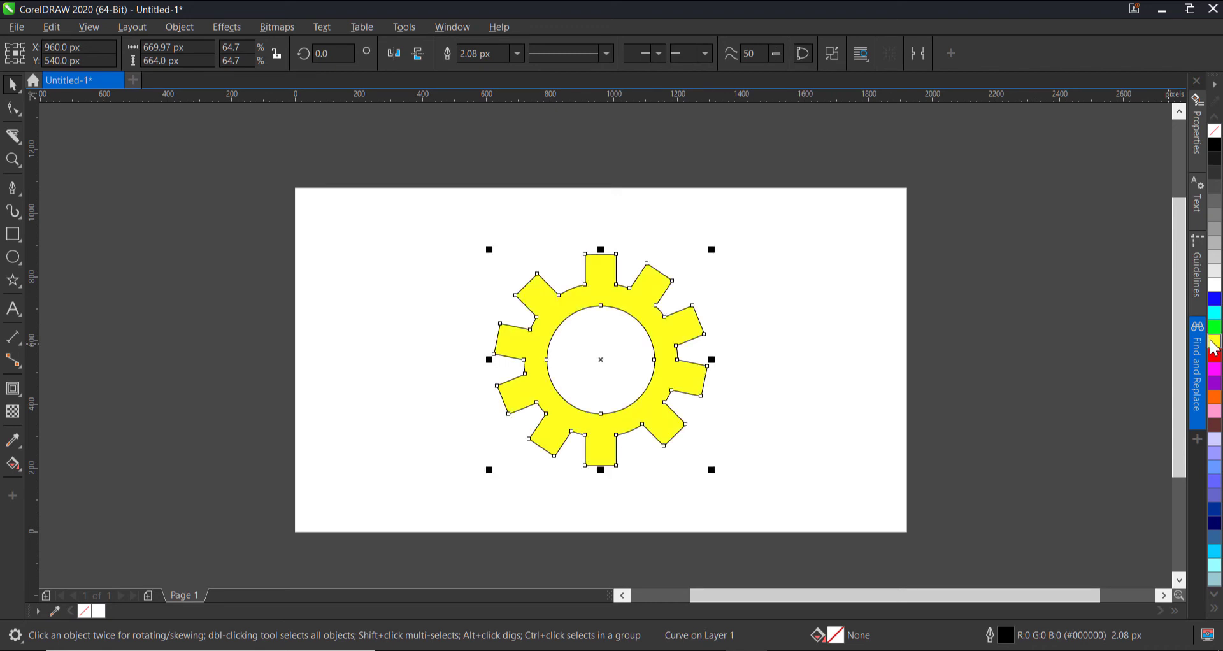
click(755, 319)
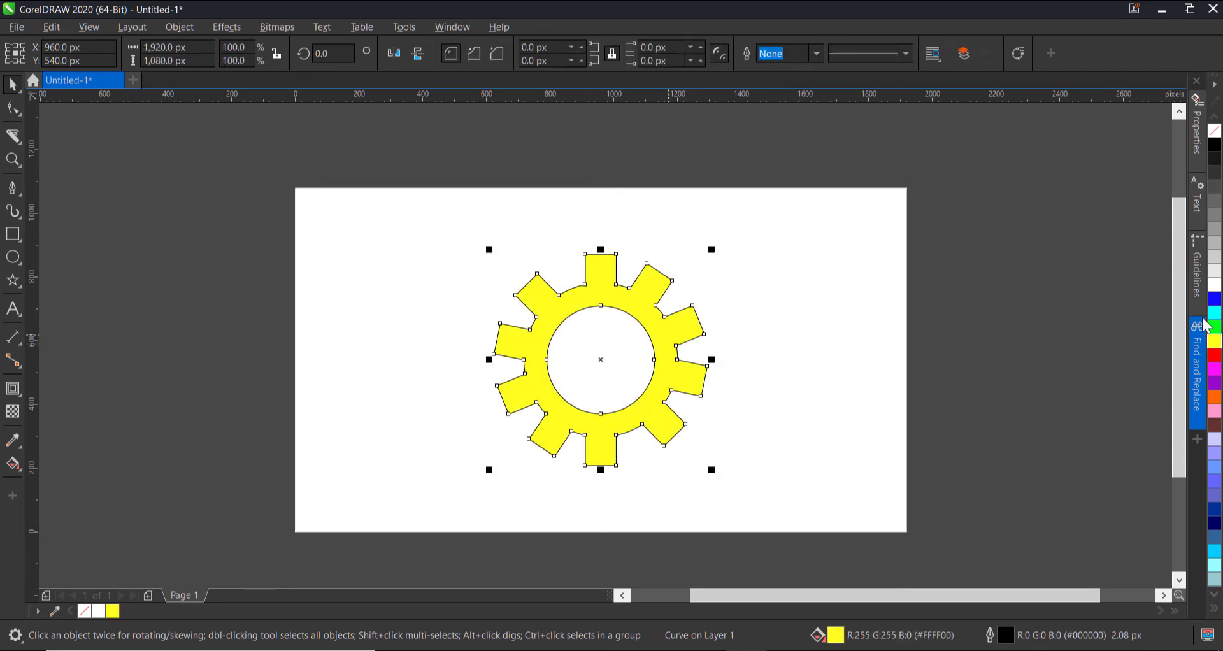
click(626, 305)
click(600, 308)
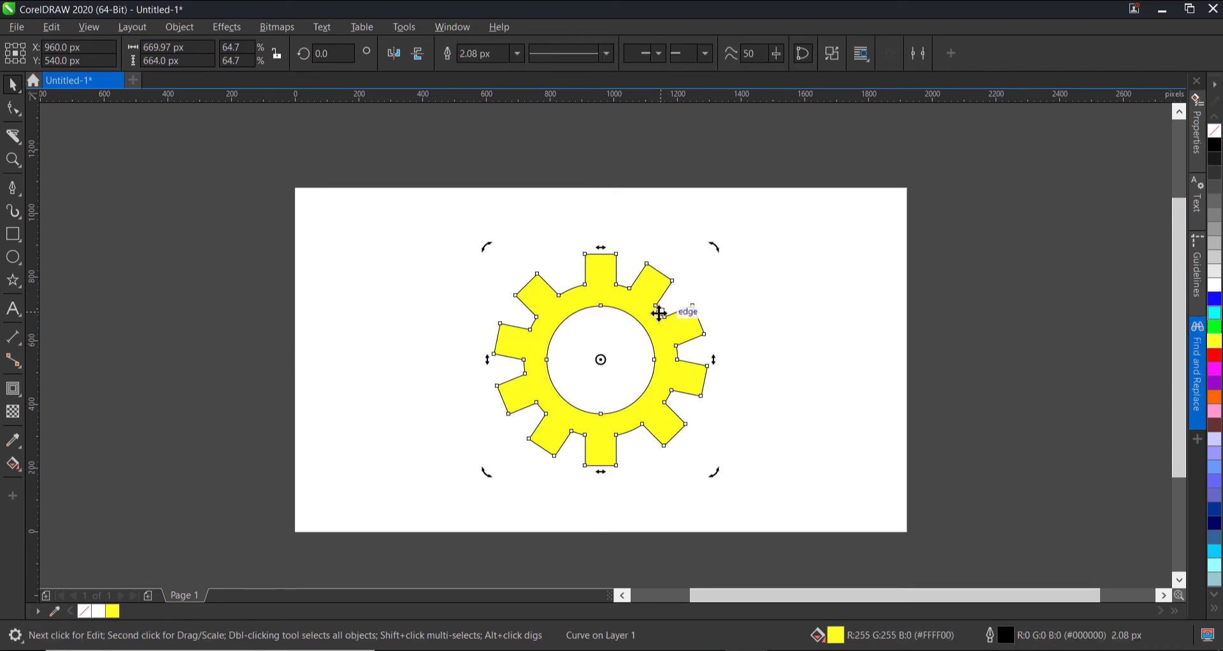
click(609, 282)
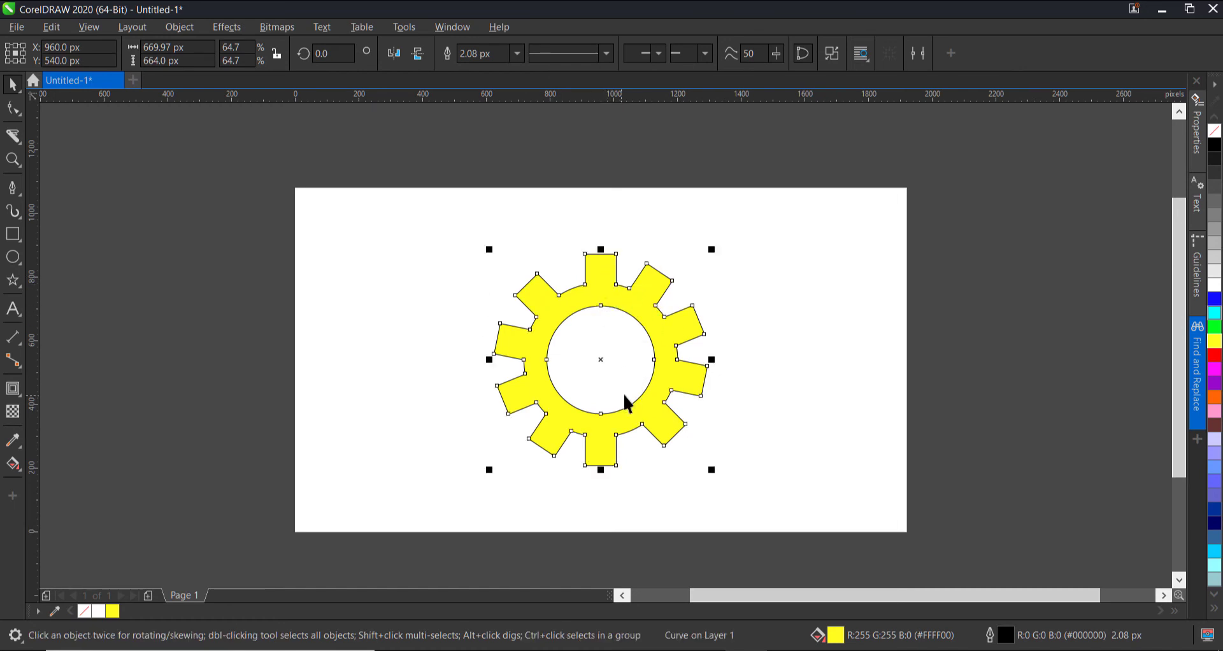
click(609, 442)
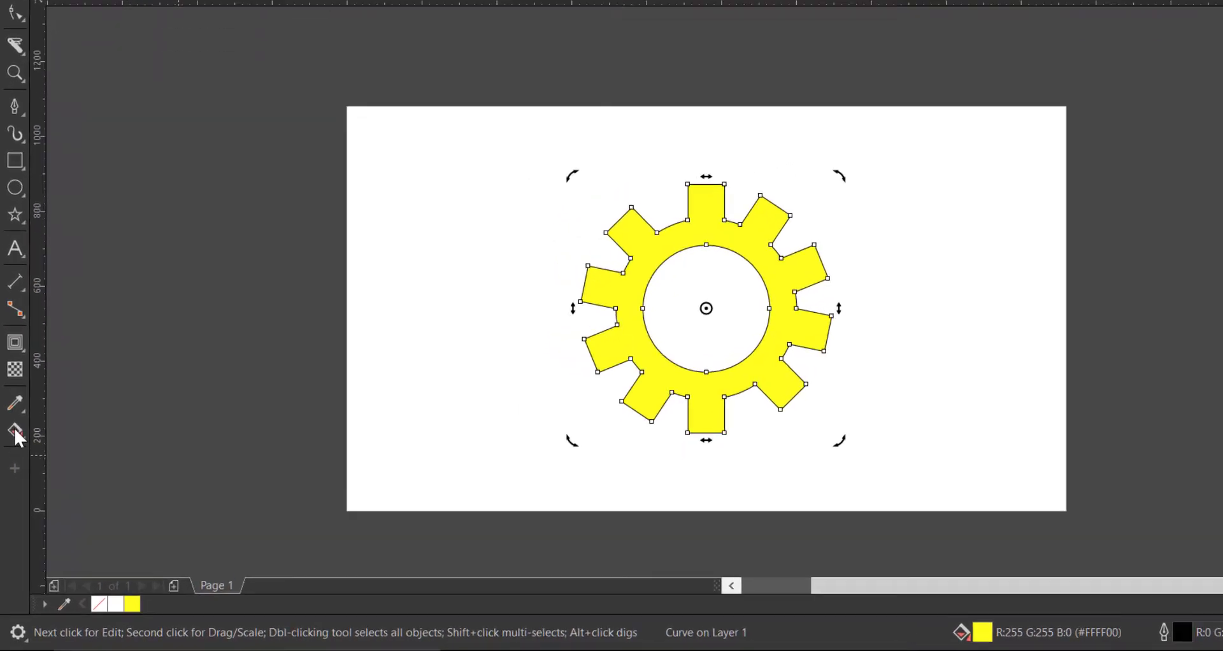
click(13, 464)
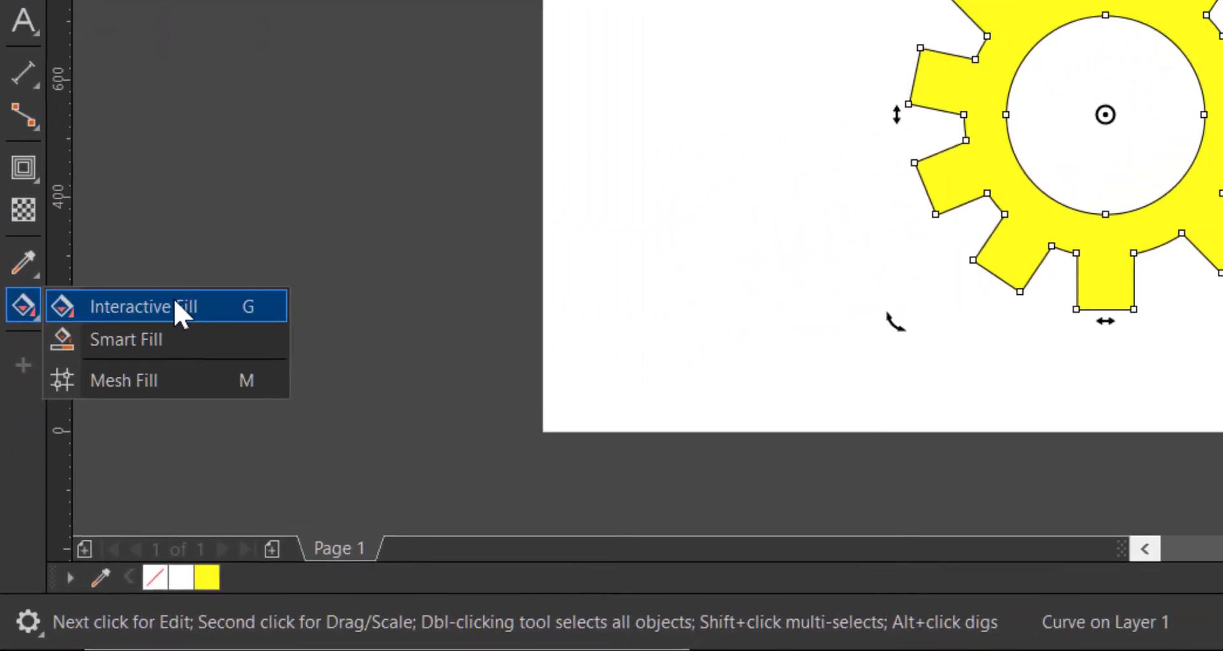
Apply a diagonal linear gradient from yellow to orange (R:255 G:101 B:6) across the gear.
click(213, 230)
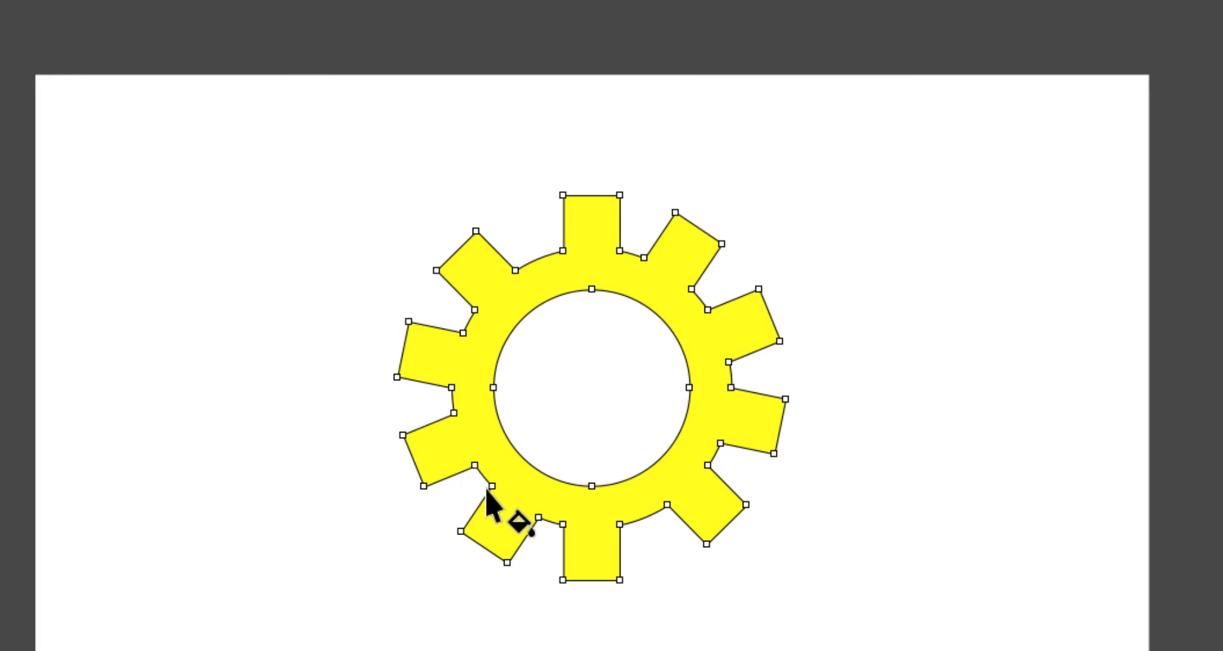
drag(497, 282, 734, 540)
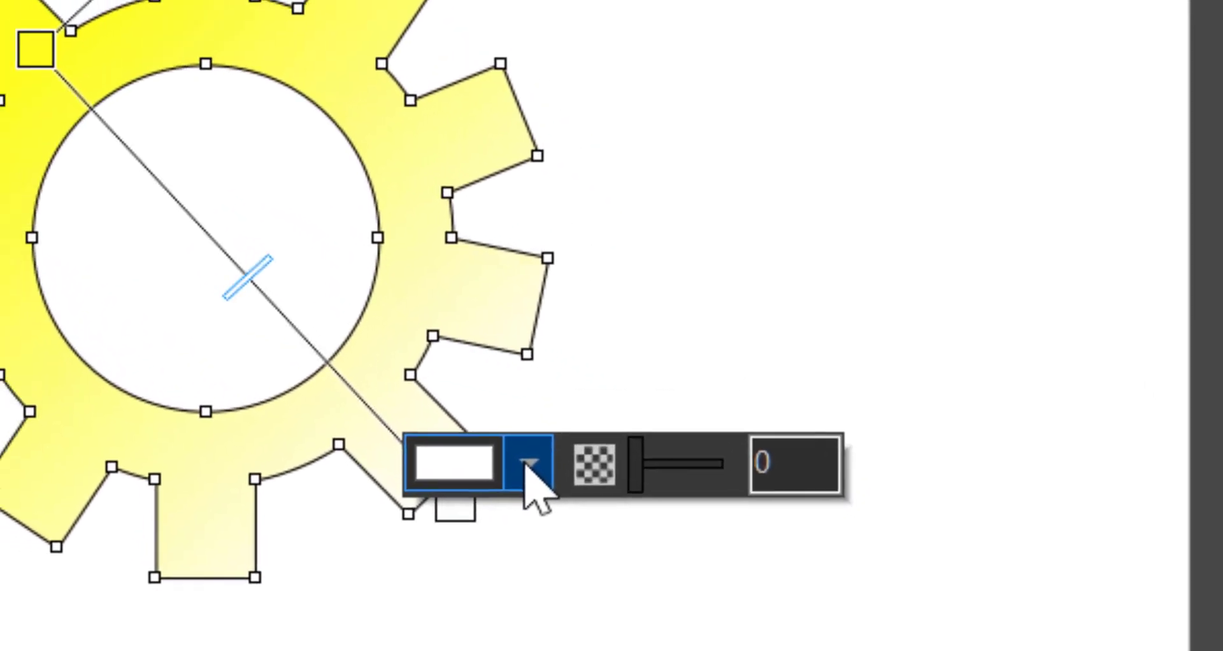
click(528, 465)
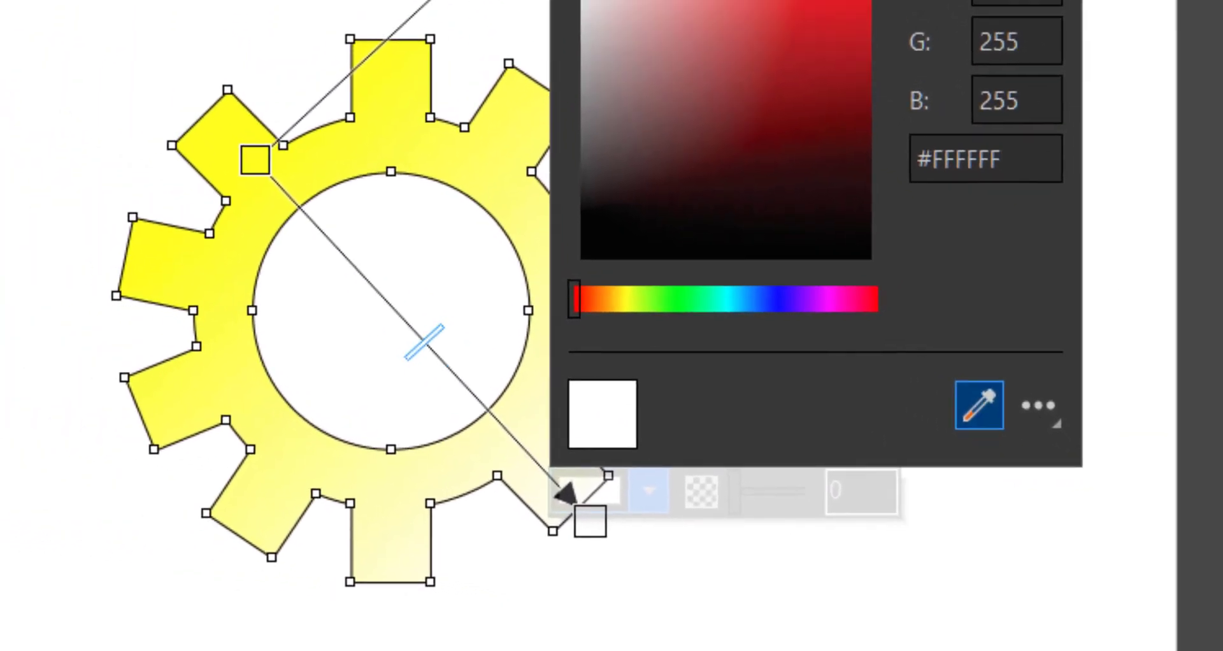
click(979, 405)
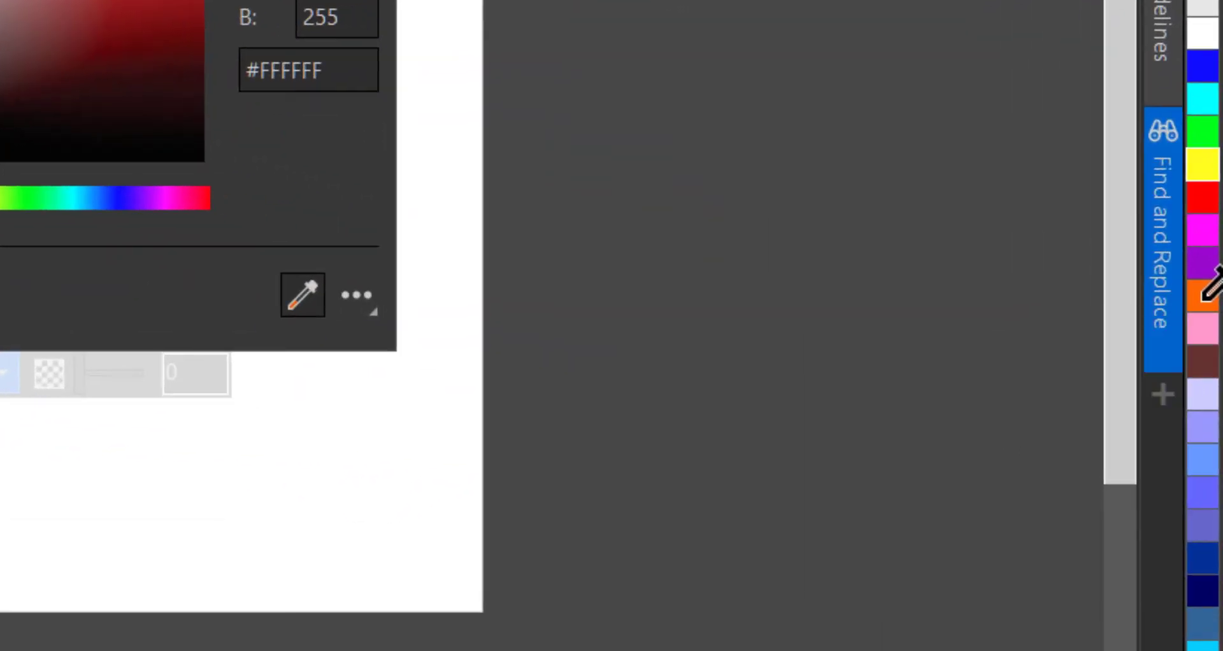
click(1202, 294)
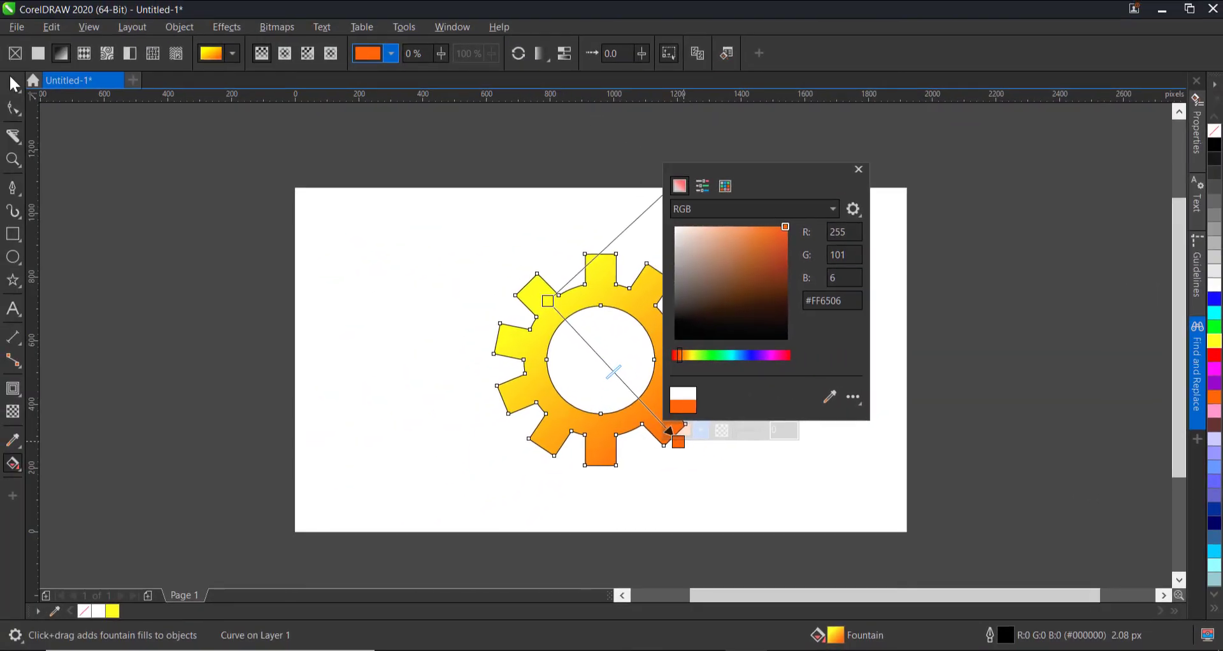
key(space)
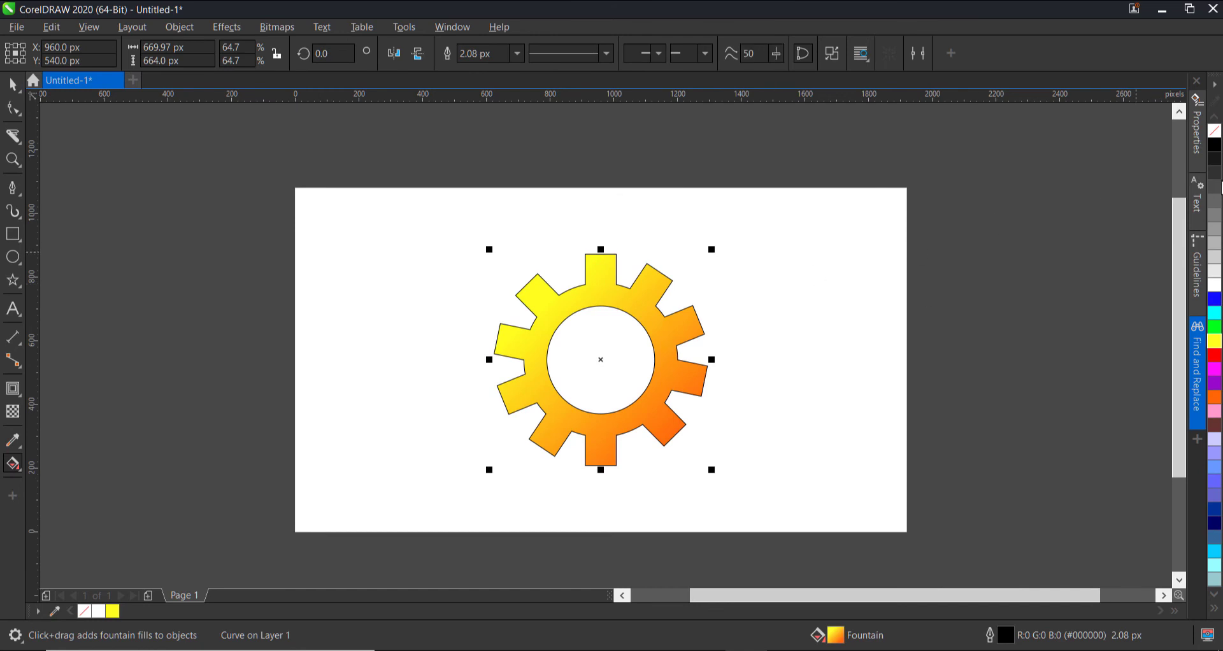
Set the gear's outline to No Color and fill the page-sized background rectangle black.
right_click(1215, 131)
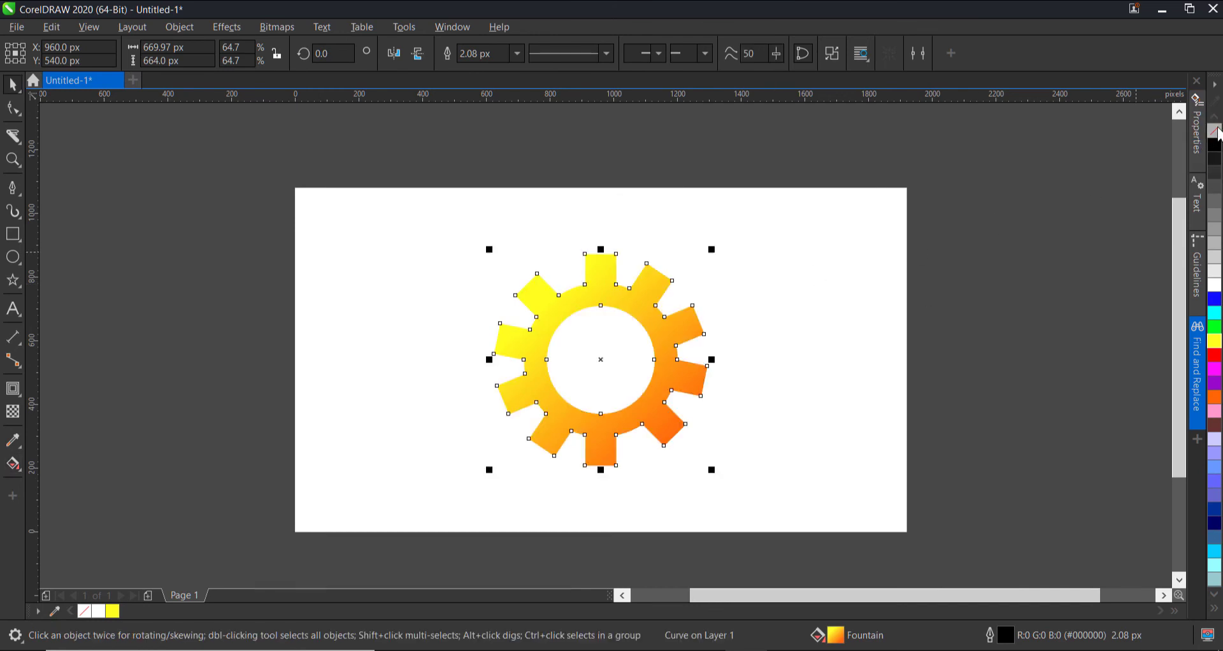
click(826, 234)
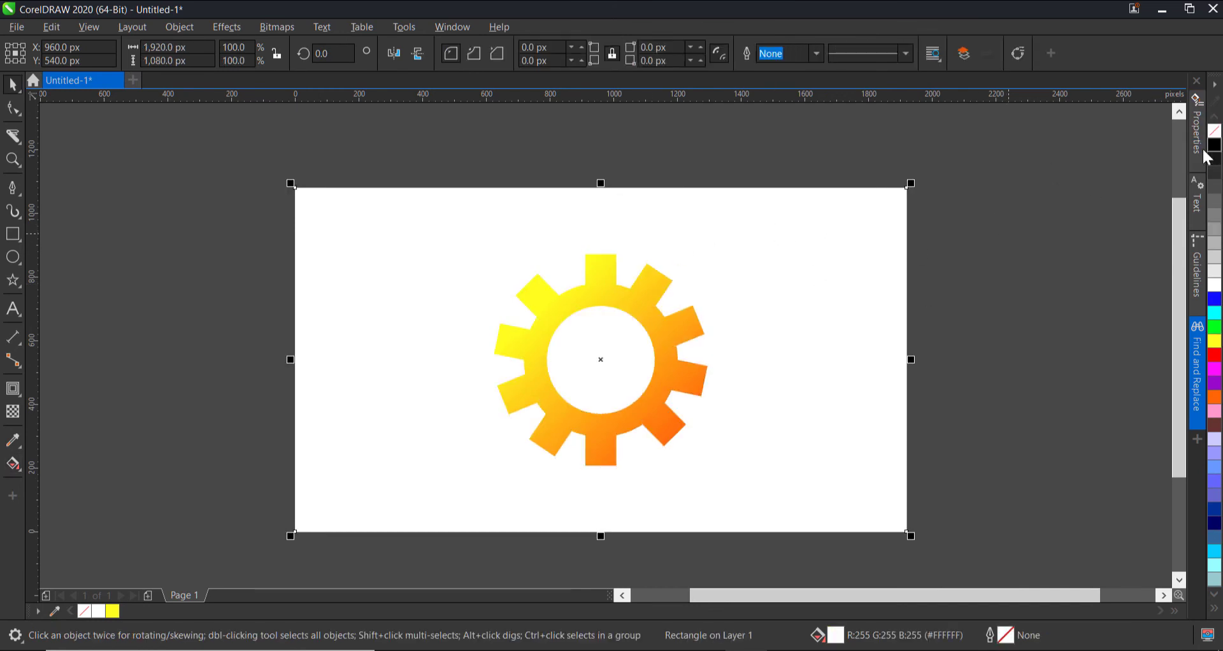
drag(748, 239, 831, 246)
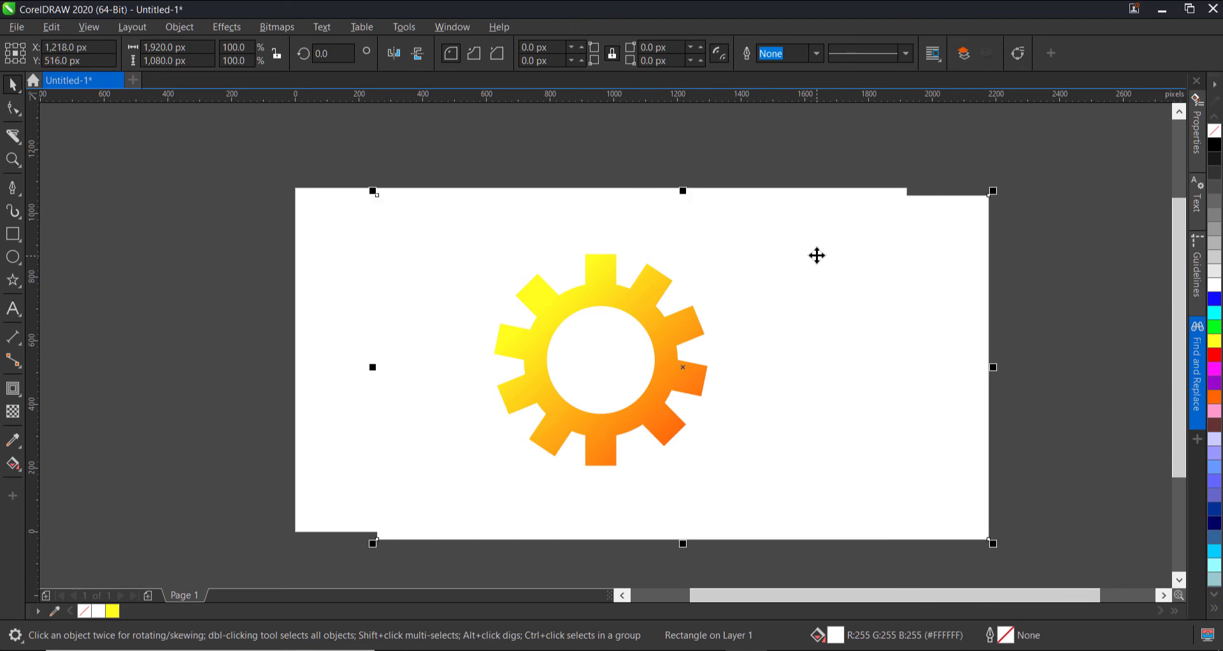
key(ctrl+z)
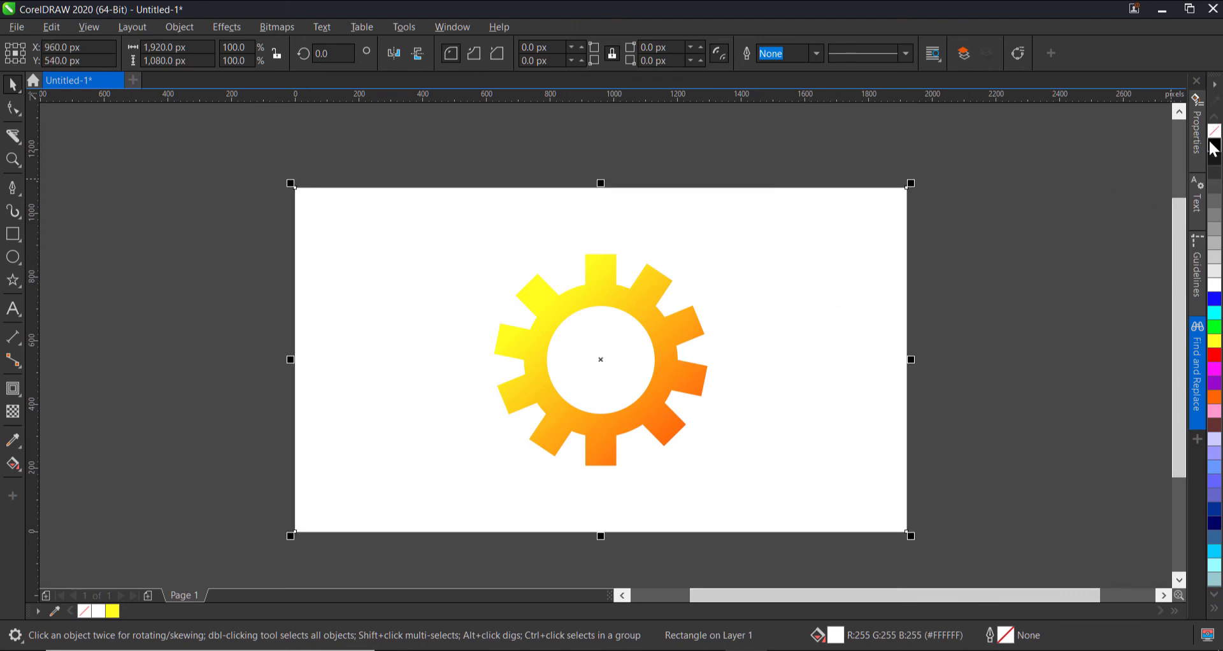
click(1215, 145)
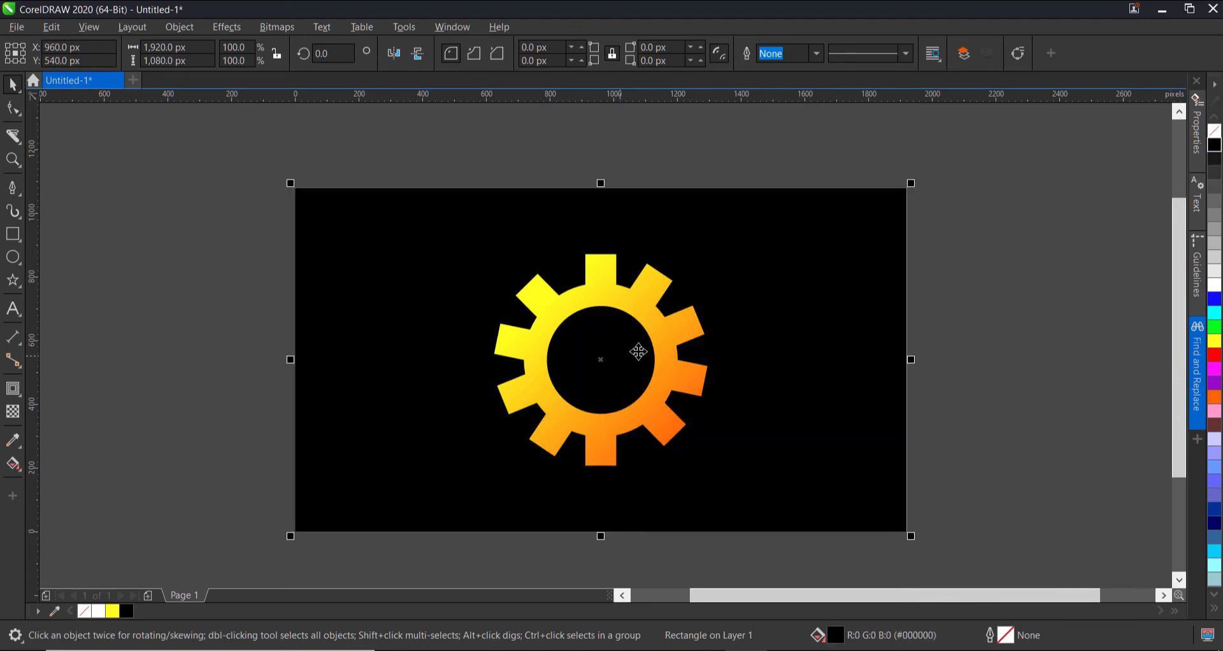
click(658, 389)
mouse_move(707, 470)
mouse_down()
mouse_move(686, 456)
mouse_move(690, 470)
mouse_up()
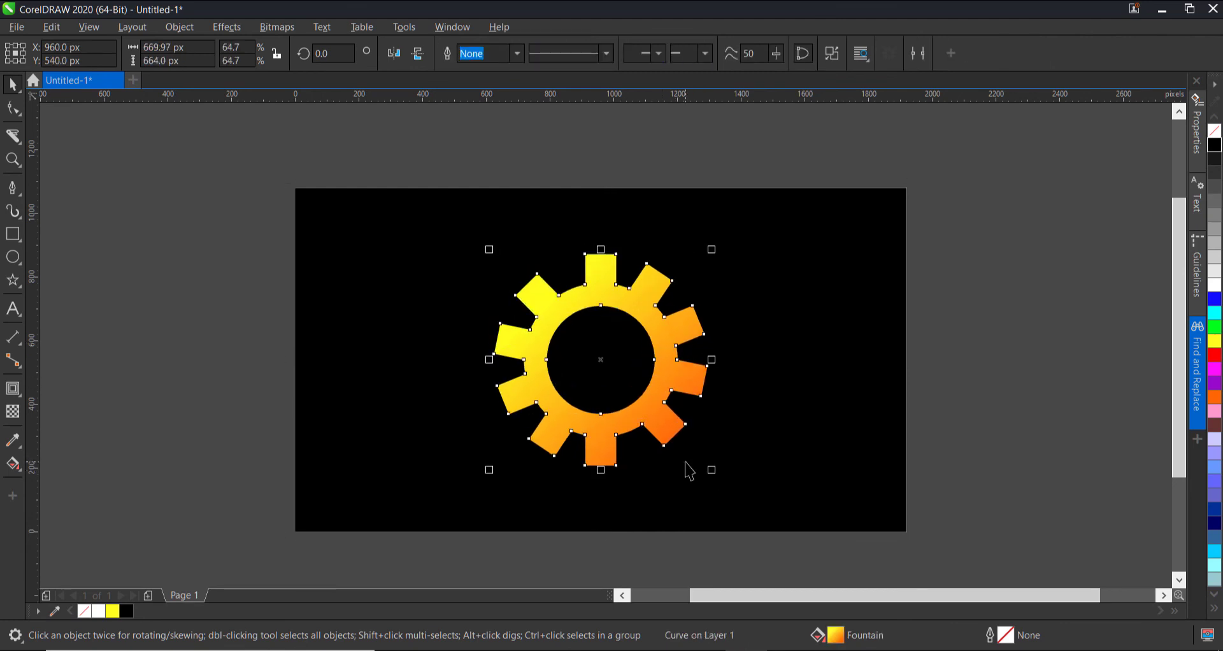
Paste a copy of the gear, shrink it to 464 × 460 px, and place it upper left of the big gear.
key(ctrl+c)
key(ctrl+v)
drag(655, 351, 432, 342)
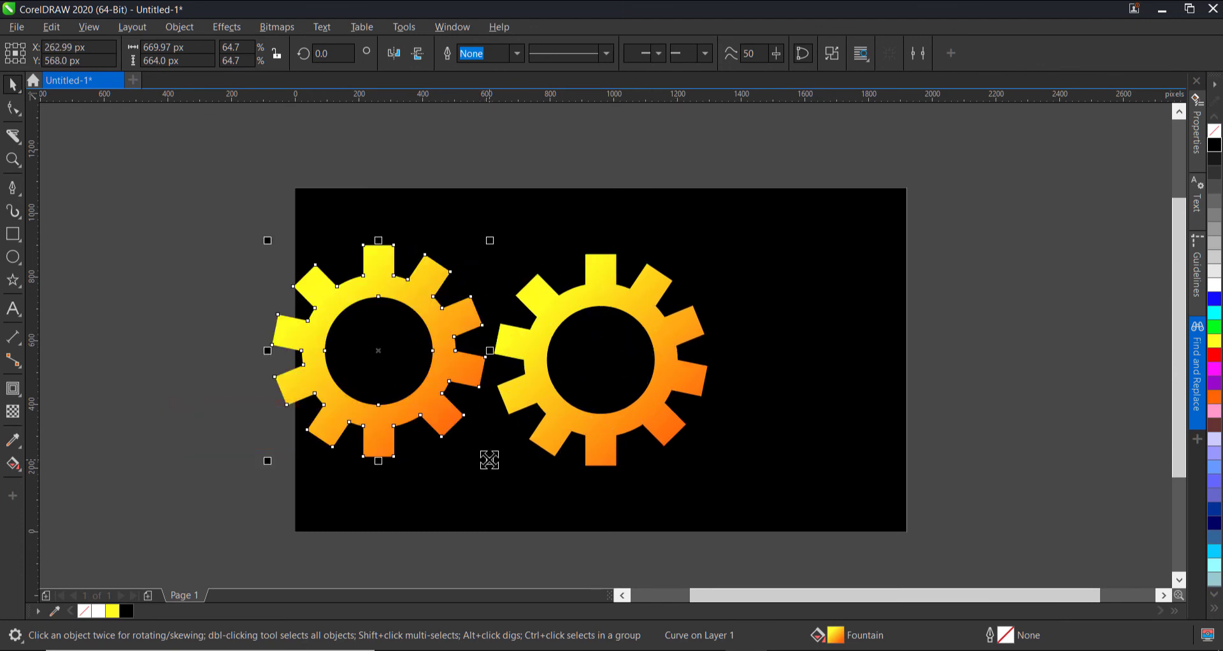
drag(490, 460, 457, 429)
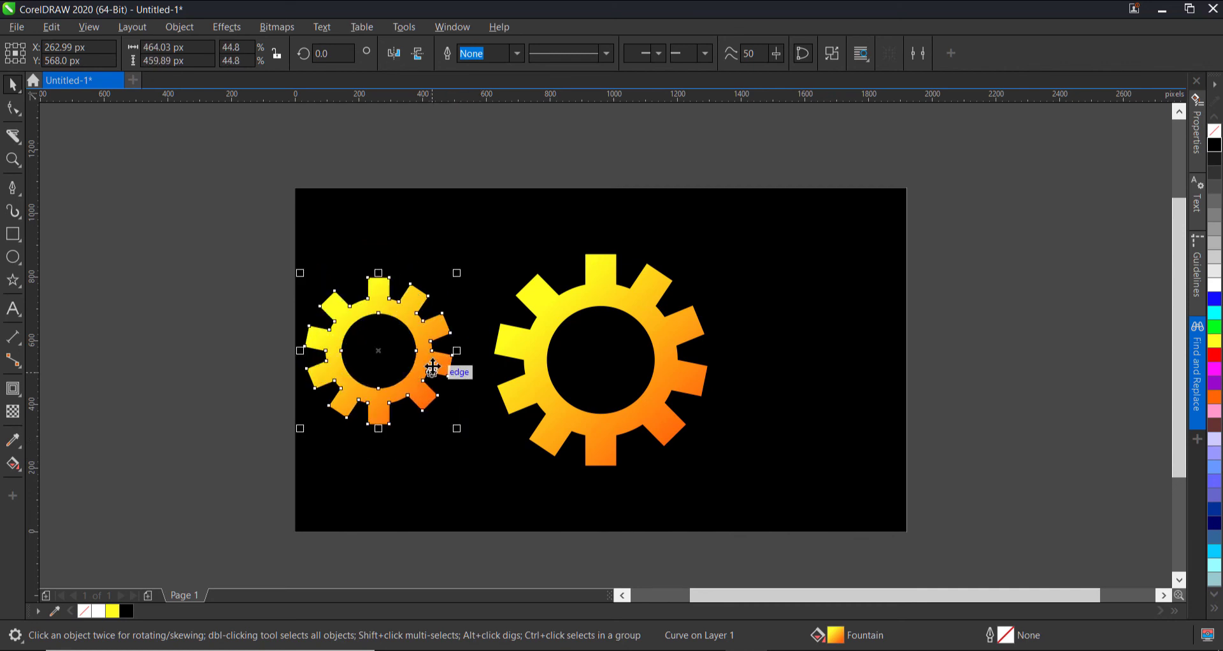
drag(433, 362, 461, 317)
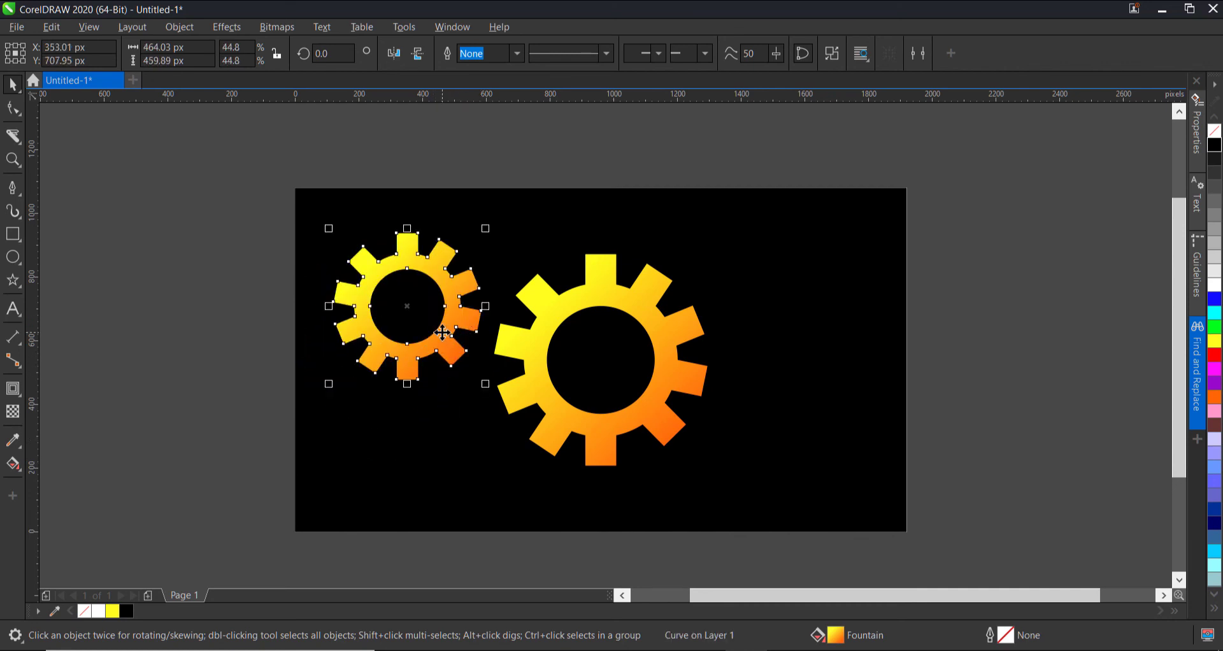
Copy the small gear and paste another copy lower on the page.
key(ctrl+c)
drag(454, 265, 471, 433)
key(ctrl+v)
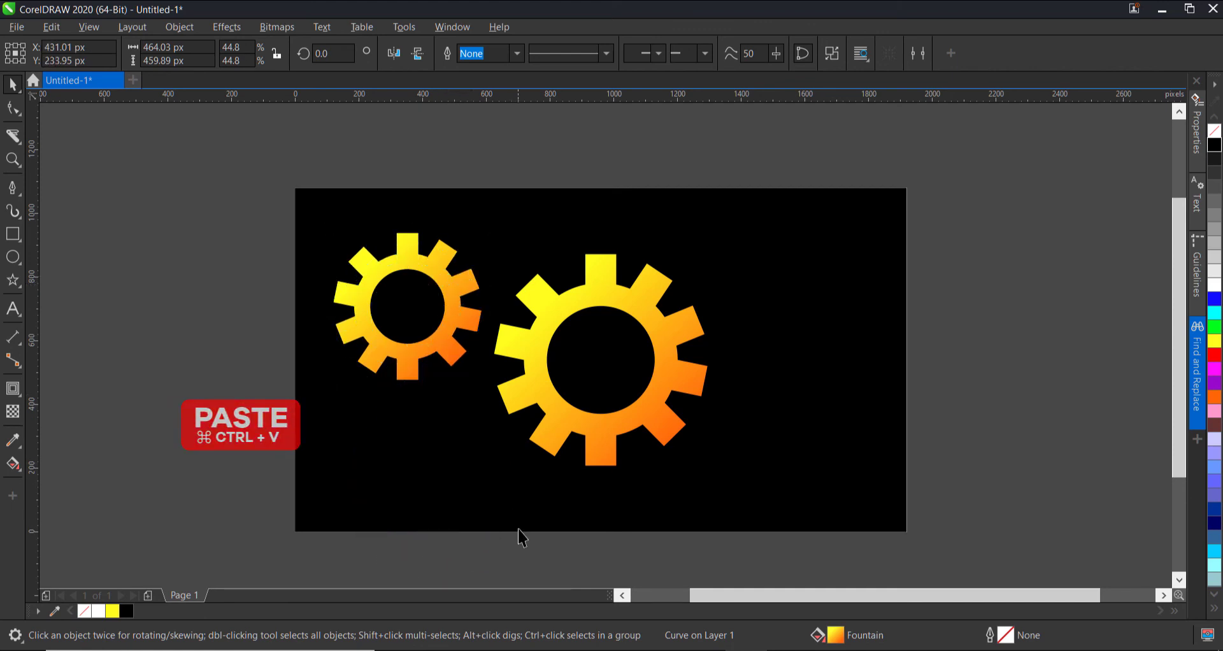
Shrink the bottom gear copy to about 31% and nudge the big gear slightly left.
drag(510, 534, 489, 514)
click(570, 410)
drag(571, 410, 557, 412)
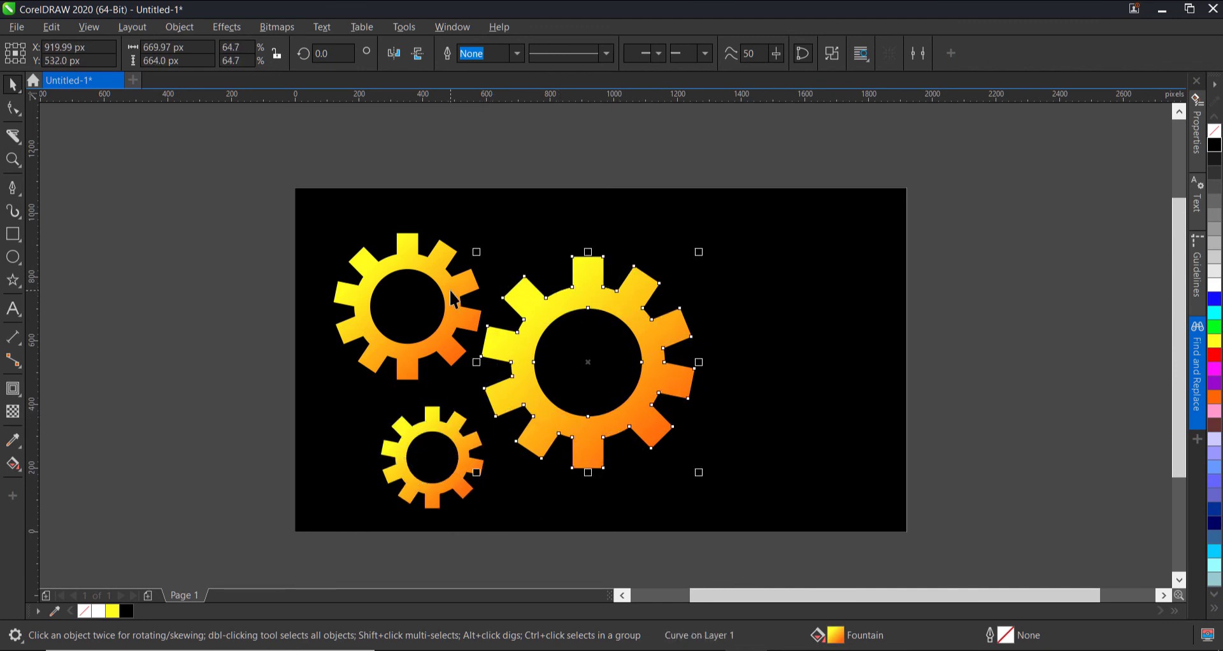
Scale all three gears together to about 84%, making the cluster 886 × 675 px.
click(489, 454)
key(ctrl+a)
drag(704, 517, 659, 483)
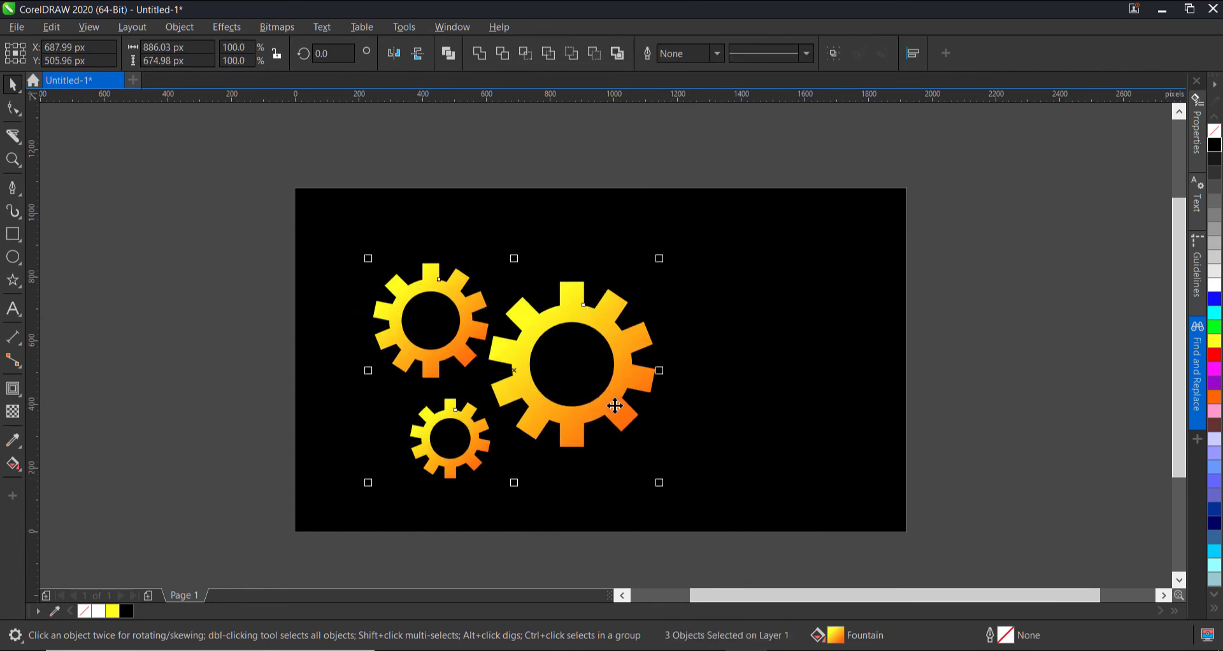